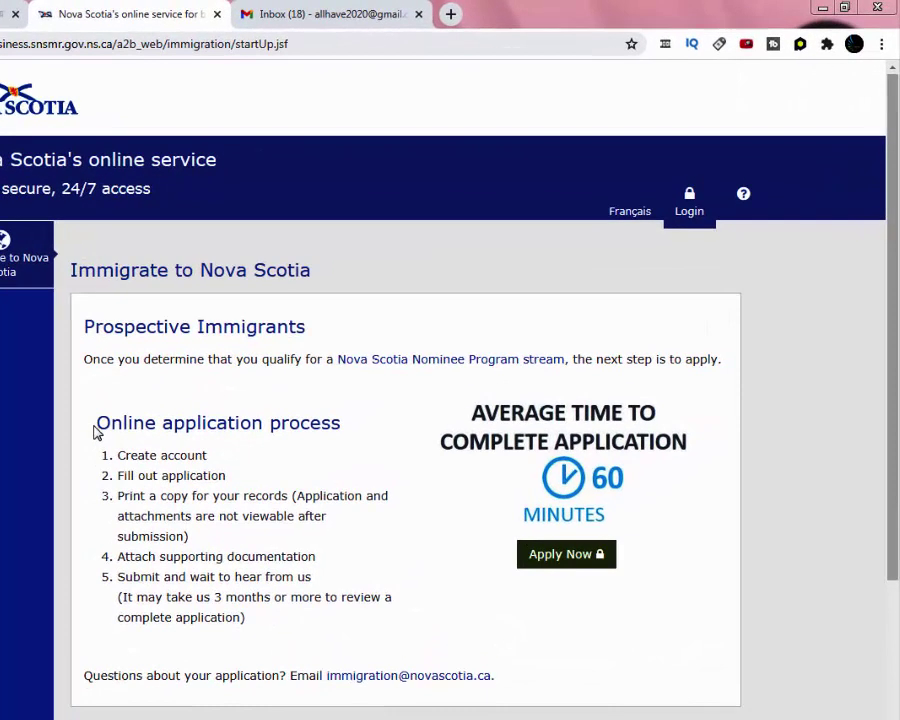
# Review the numbered application steps, then start the online immigration application with Apply Now
pyautogui.moveTo(96, 431); pyautogui.dragTo(370, 444)
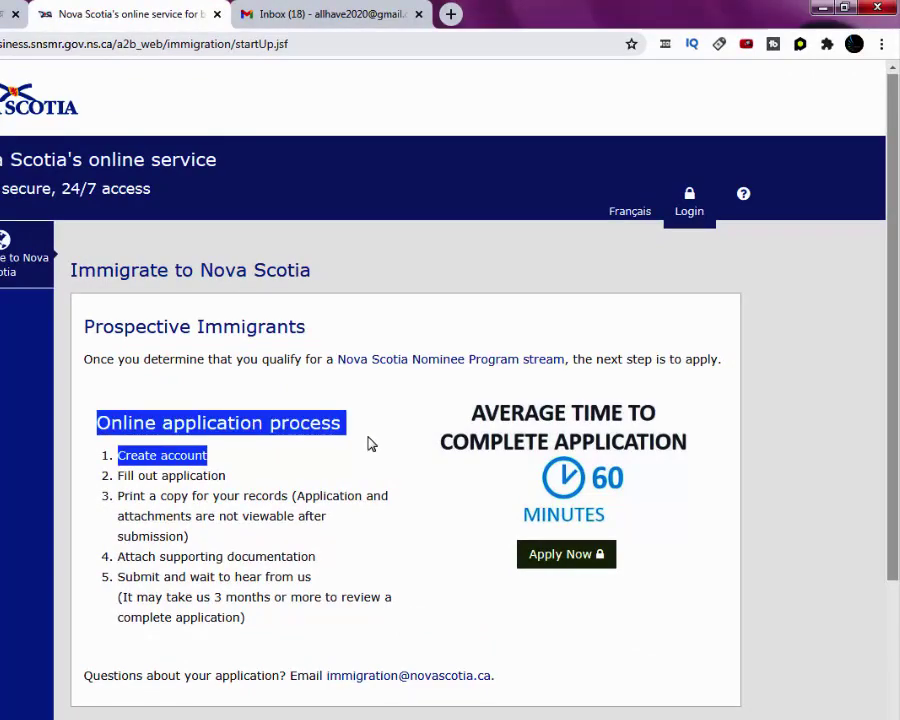
pyautogui.click(341, 436)
pyautogui.moveTo(100, 430); pyautogui.dragTo(224, 459)
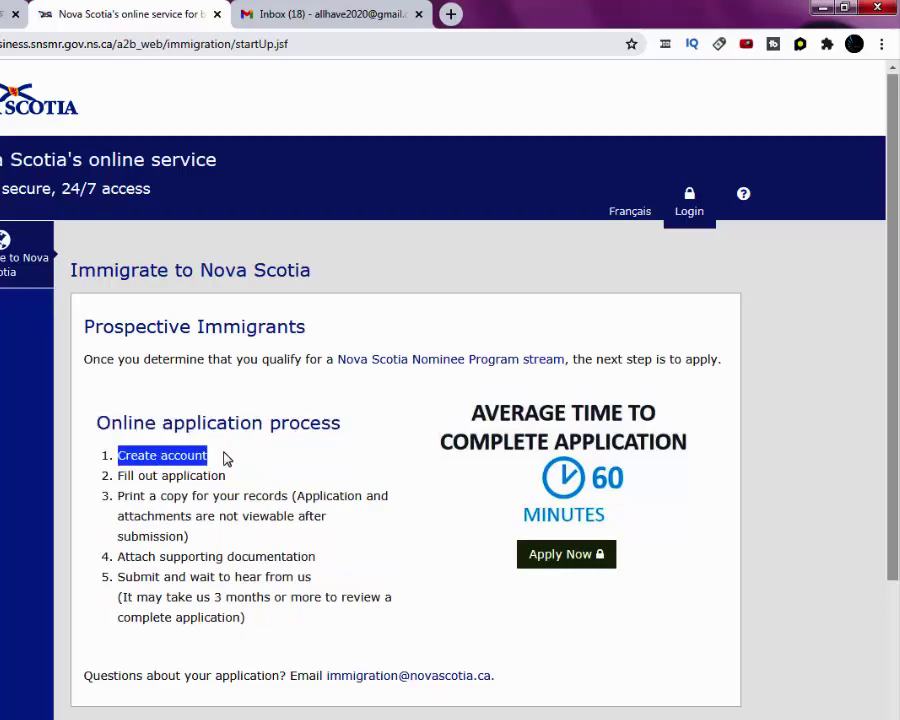
pyautogui.click(561, 554)
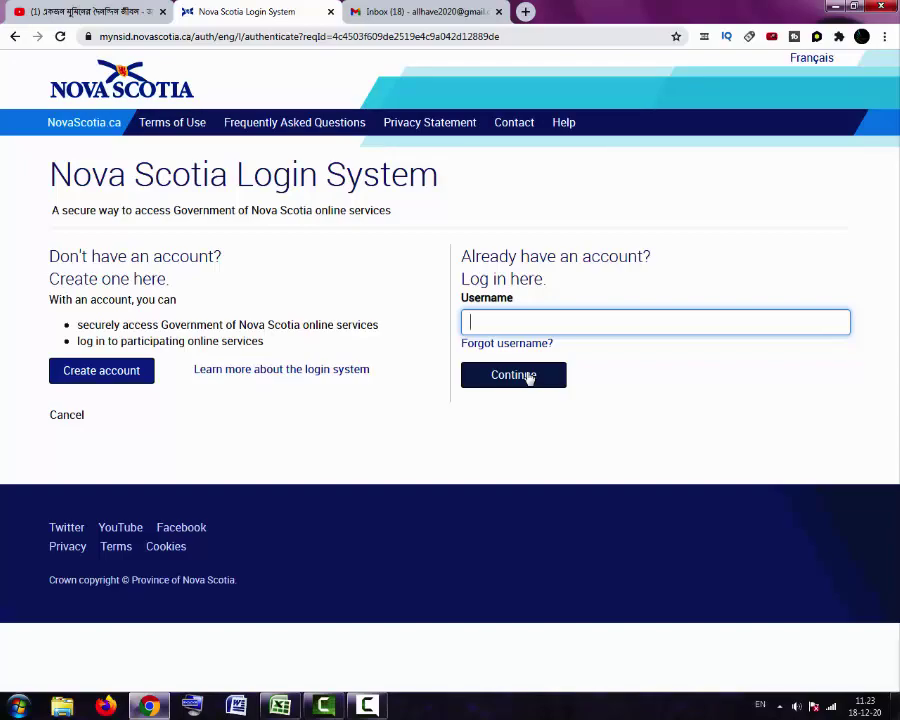
# Choose Create account and accept the Privacy Notice to continue
pyautogui.tripleClick(90, 263)
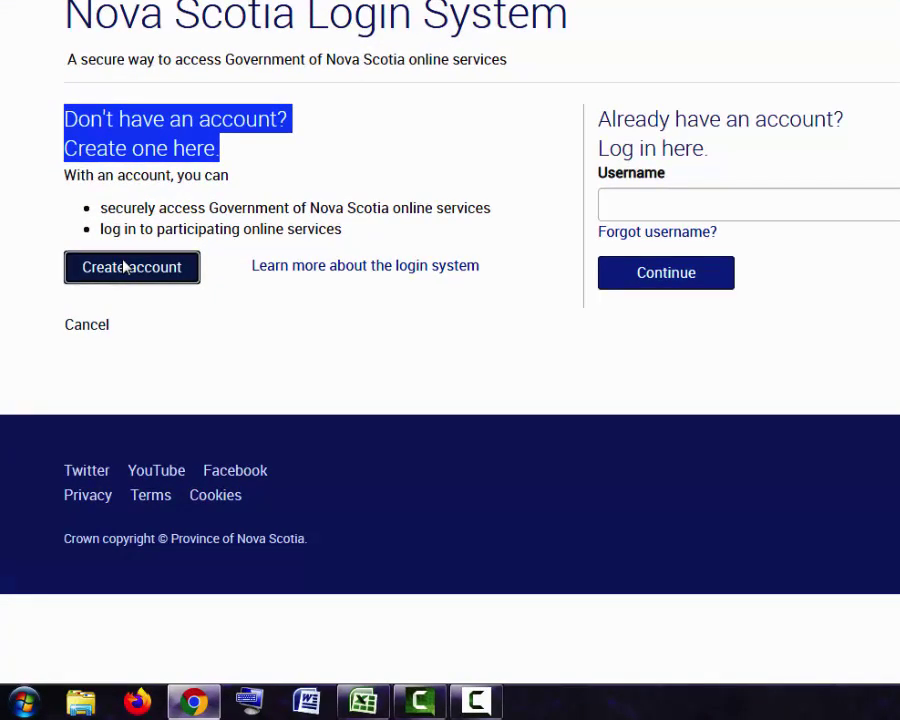
pyautogui.click(124, 266)
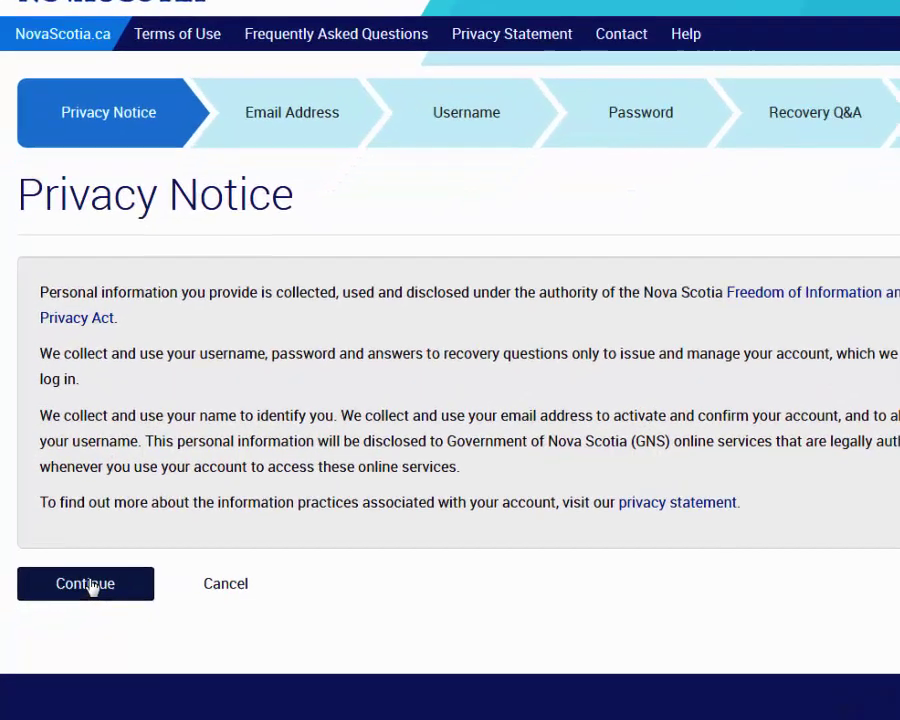
pyautogui.click(70, 605)
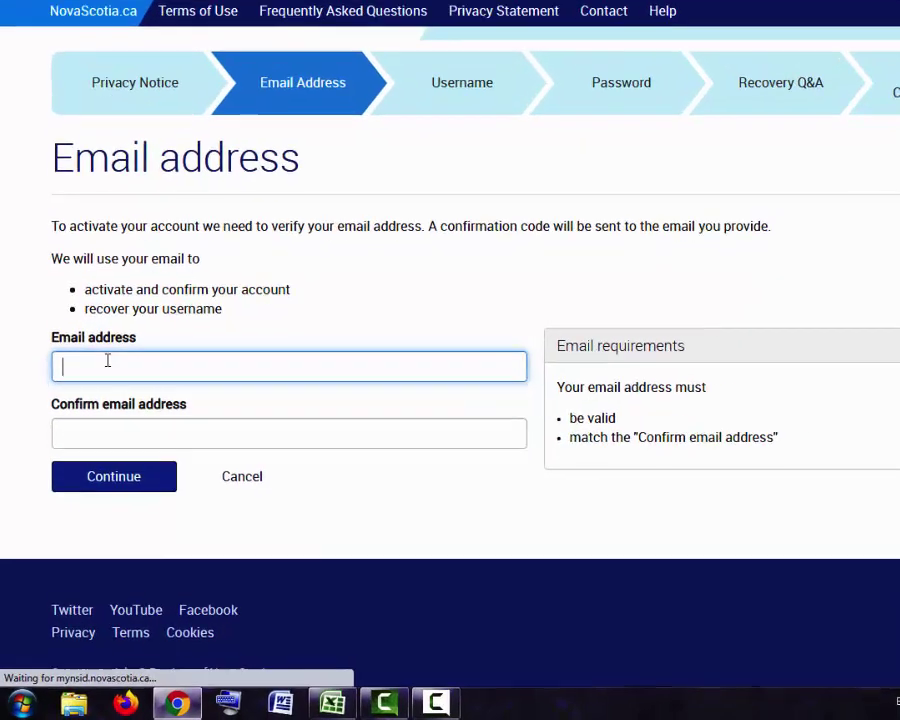
# Paste the account email into Email address and Confirm email address, then continue
pyautogui.hotkey('ctrl', 'v')
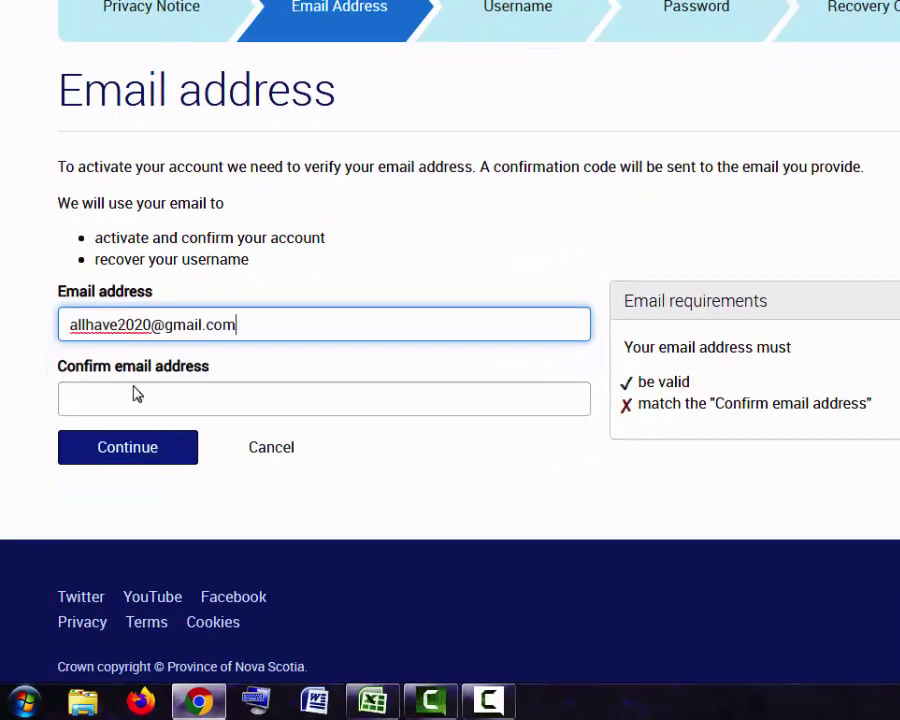
pyautogui.click(121, 398)
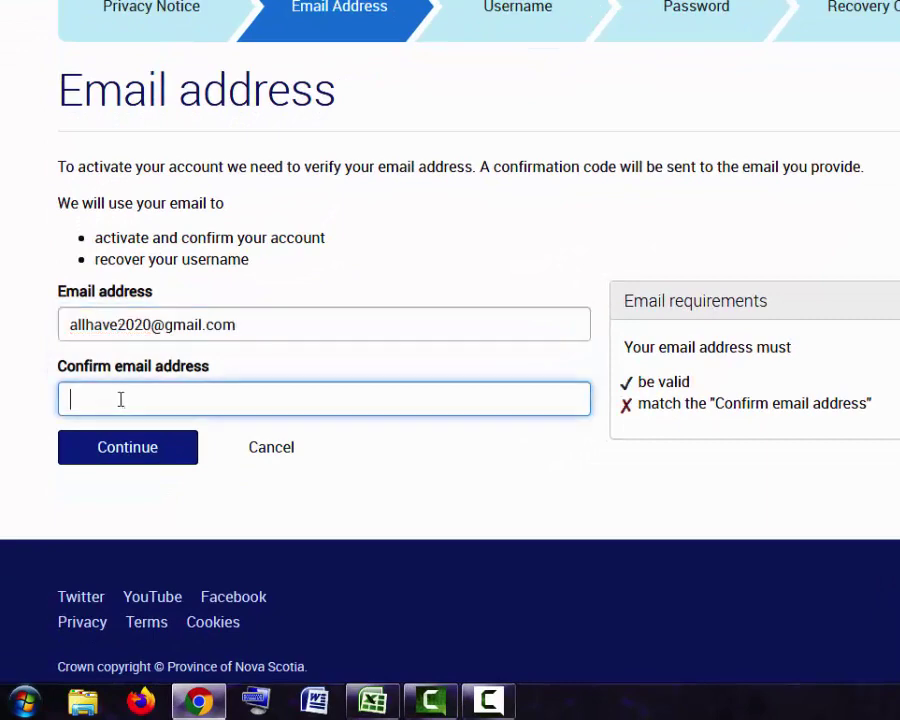
pyautogui.click(95, 322)
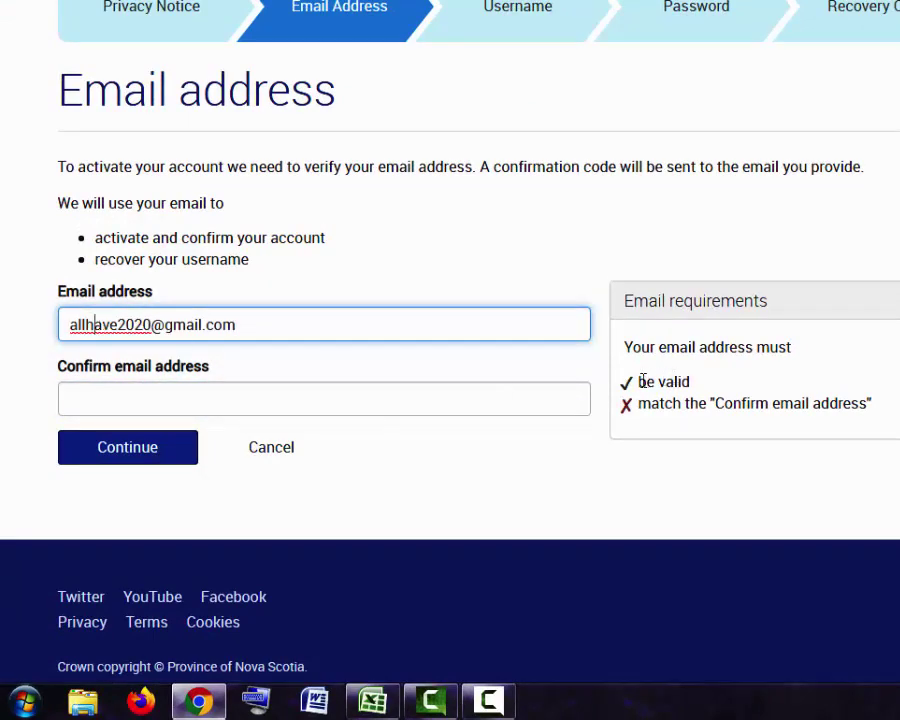
pyautogui.moveTo(640, 381); pyautogui.dragTo(705, 385)
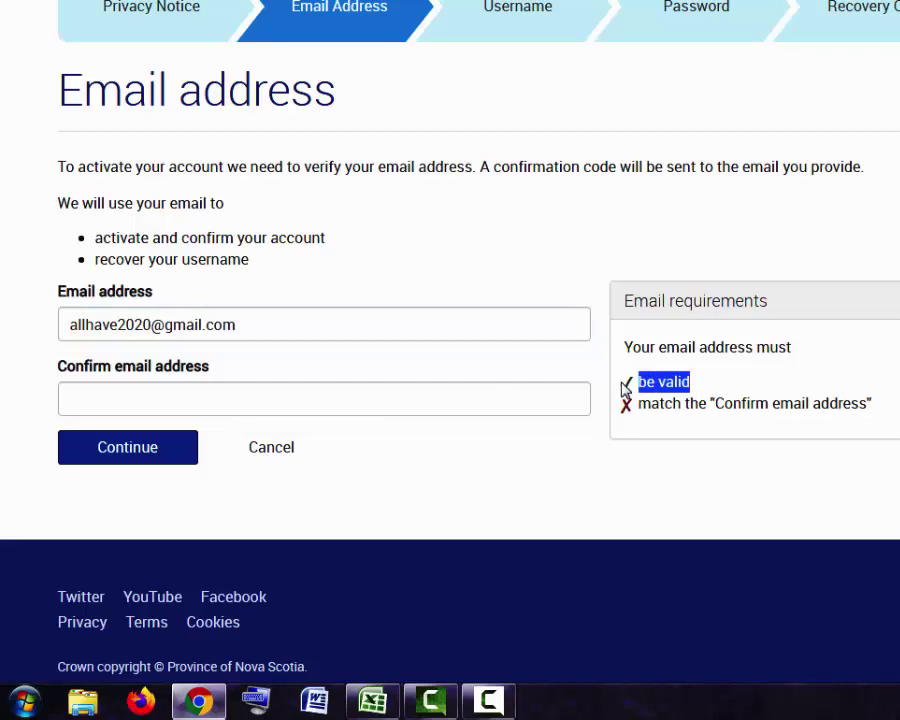
pyautogui.click(254, 401)
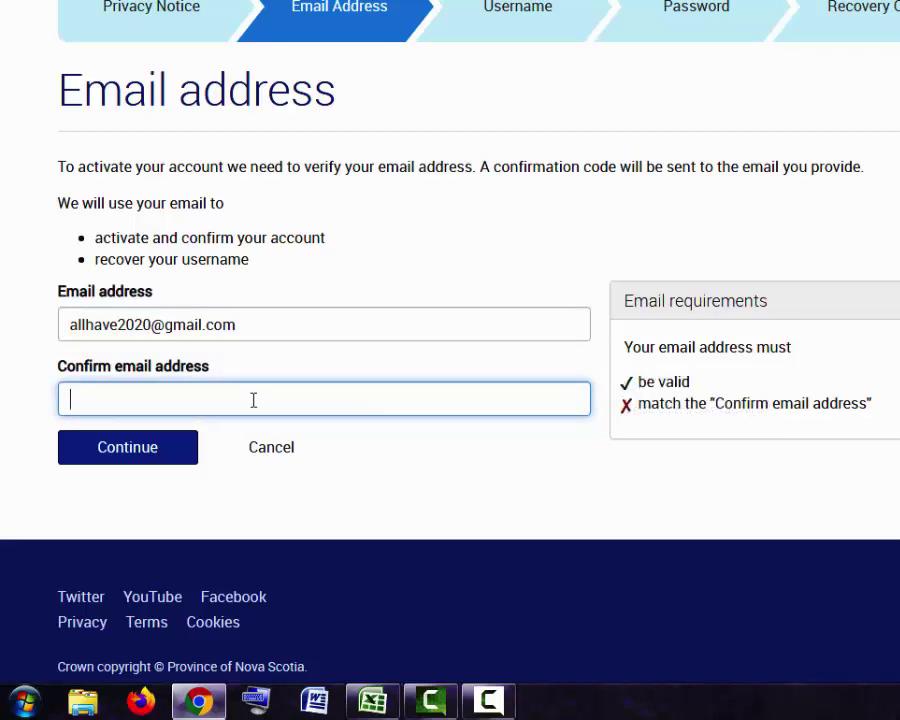
pyautogui.hotkey('ctrl', 'v')
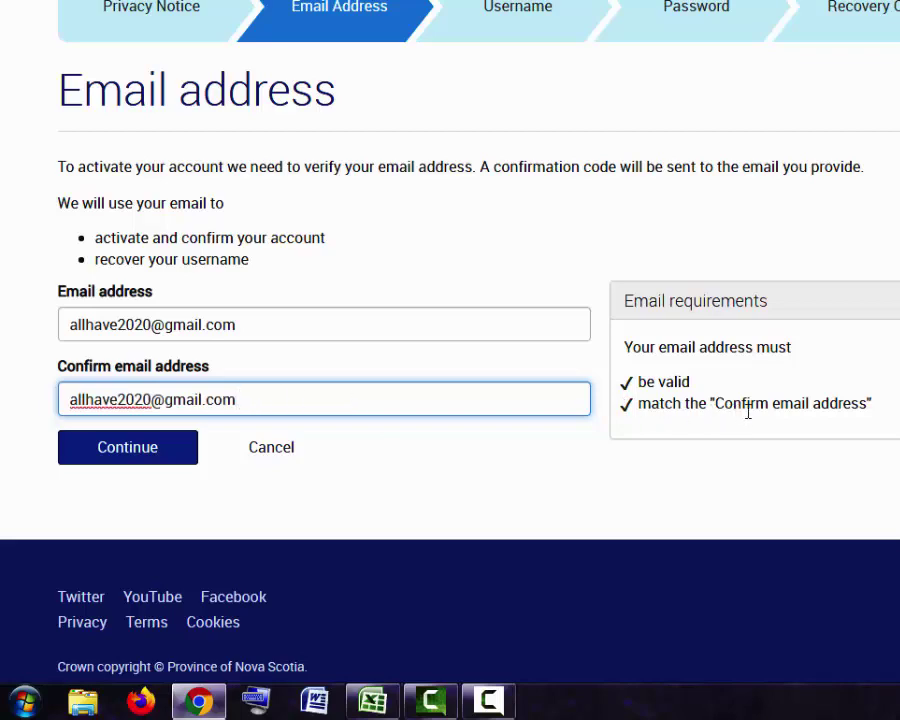
pyautogui.click(120, 450)
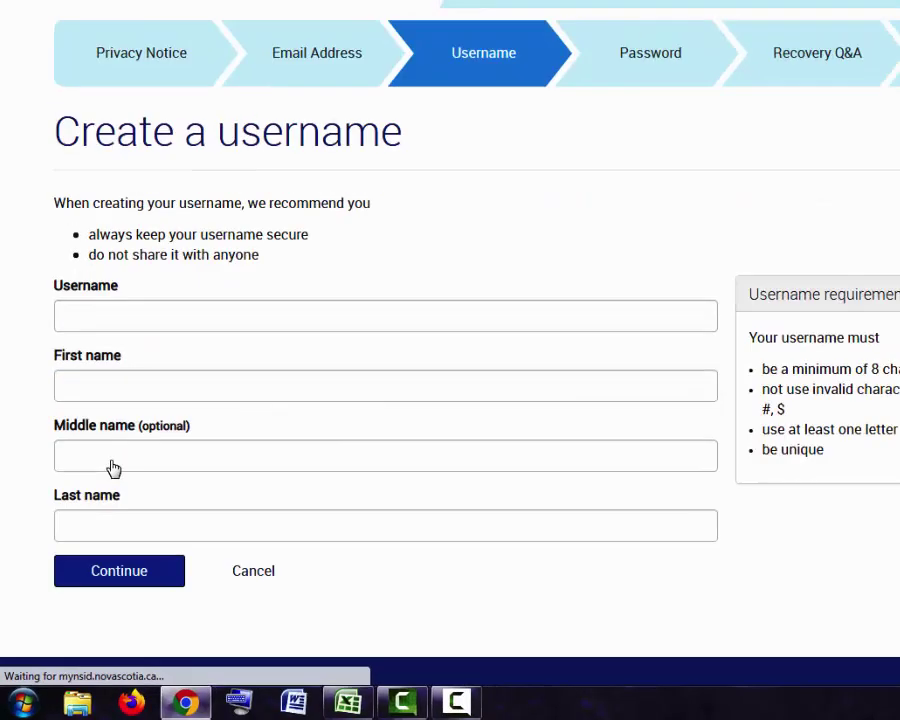
# Enter the username and the first, middle and last names, then submit them
pyautogui.scroll(-1, 207, 336)
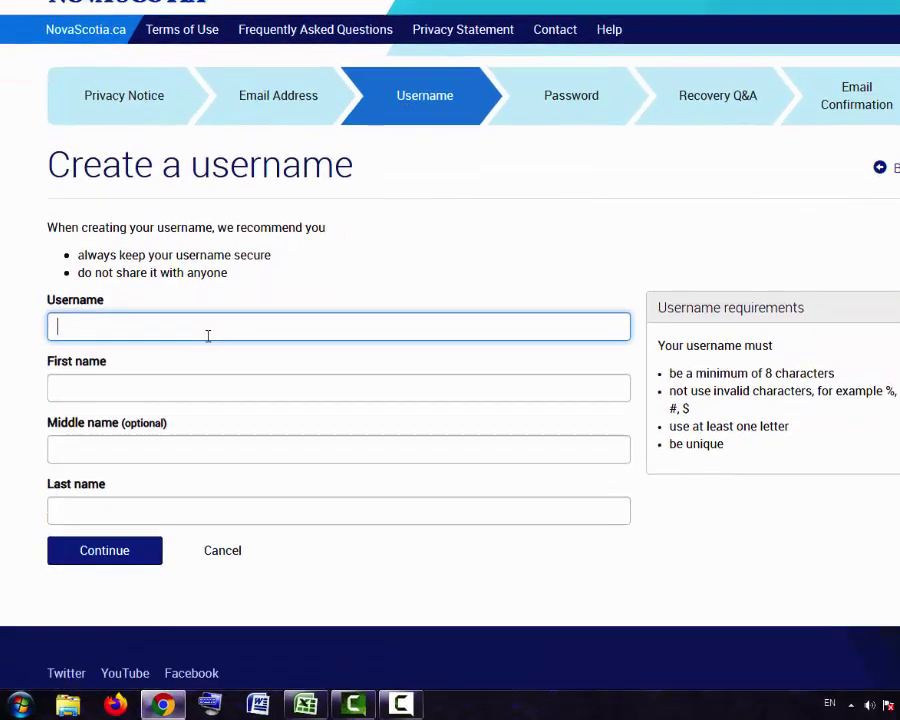
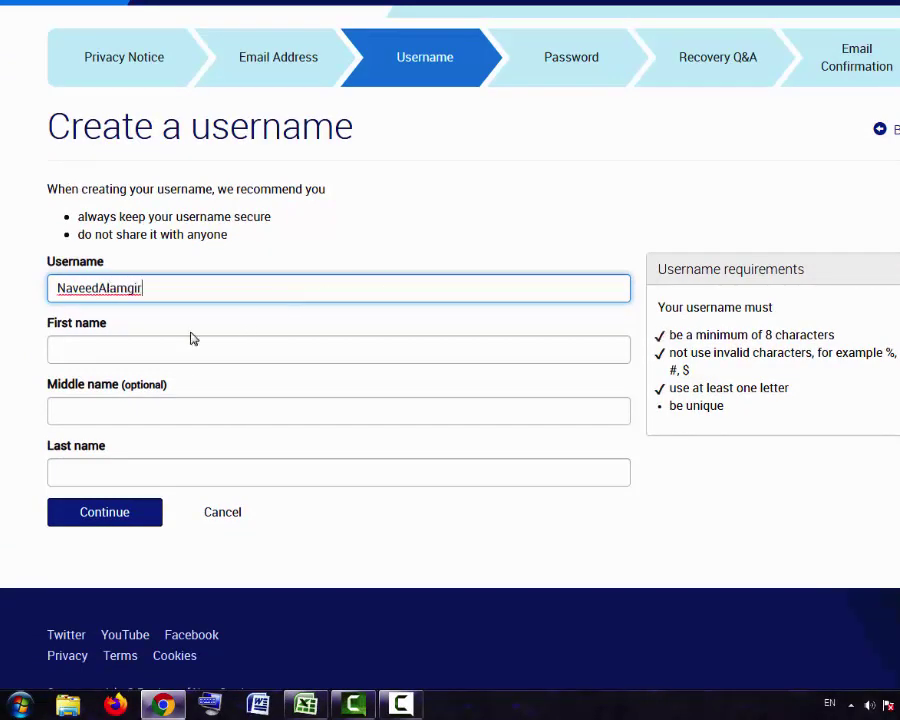
pyautogui.click(107, 352)
pyautogui.click(94, 390)
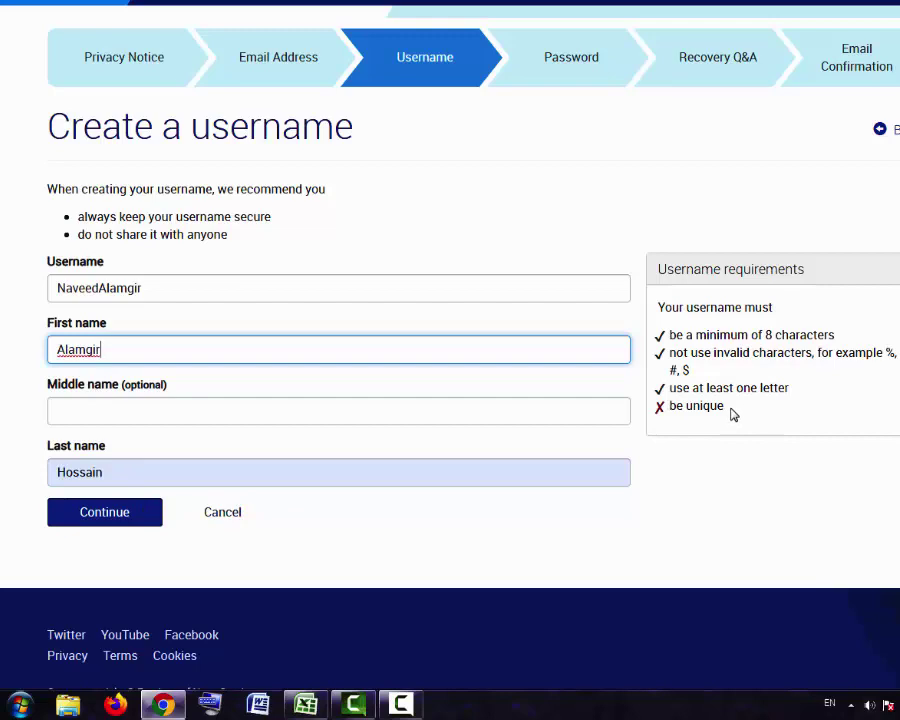
pyautogui.moveTo(727, 410); pyautogui.dragTo(641, 410)
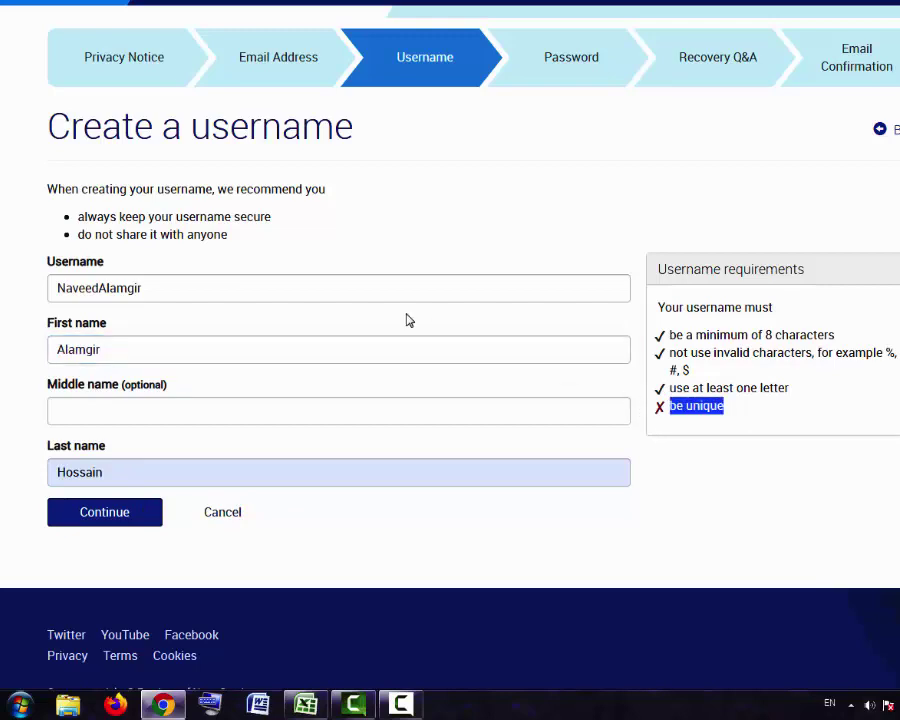
pyautogui.click(101, 288)
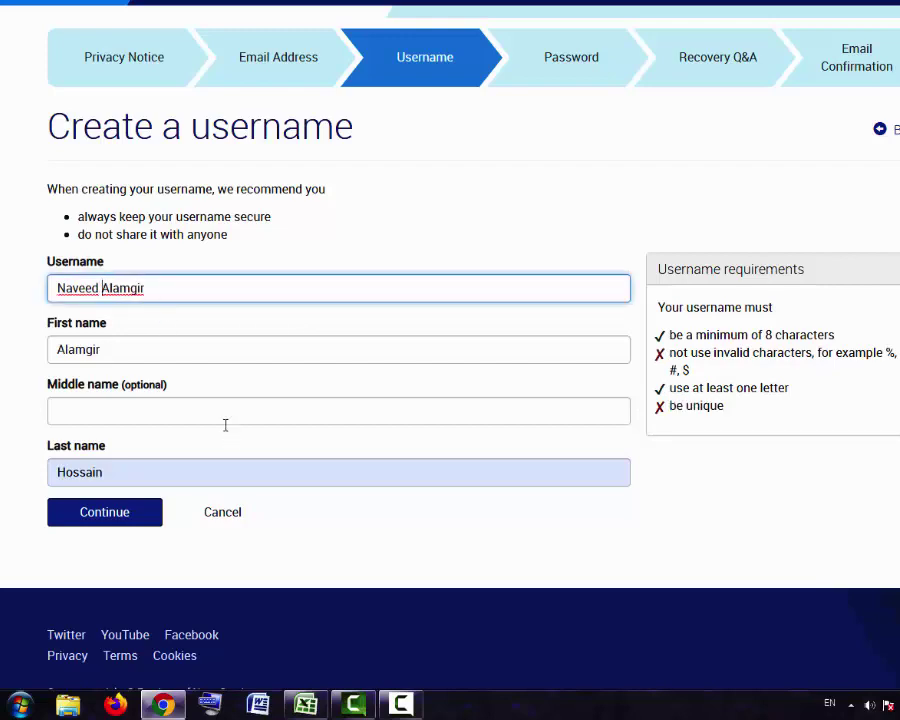
pyautogui.press('BackSpace')
pyautogui.click(113, 410)
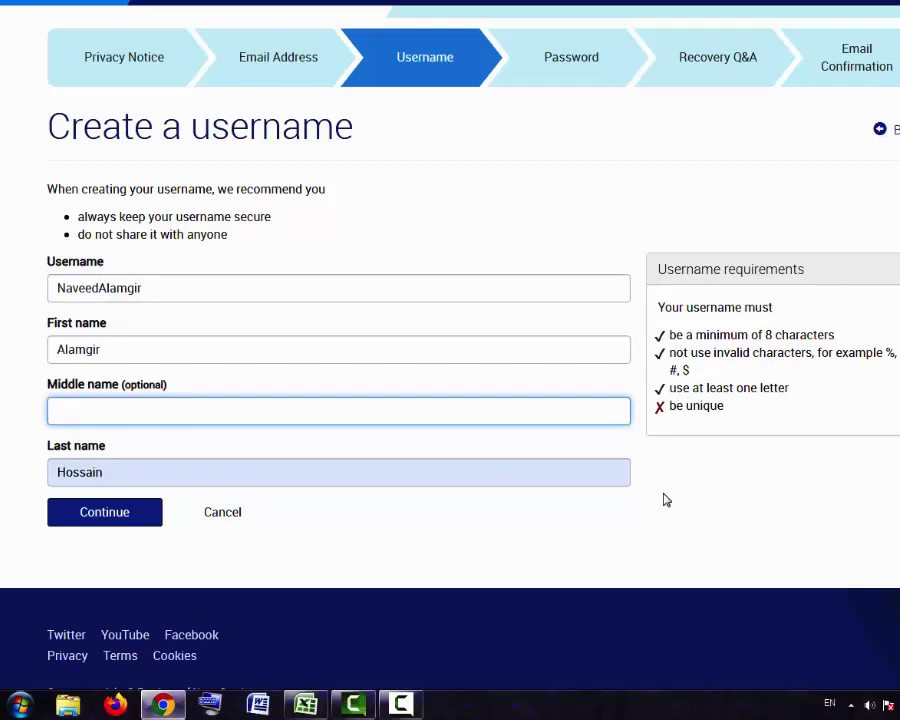
pyautogui.write('Naveed')
pyautogui.click(87, 513)
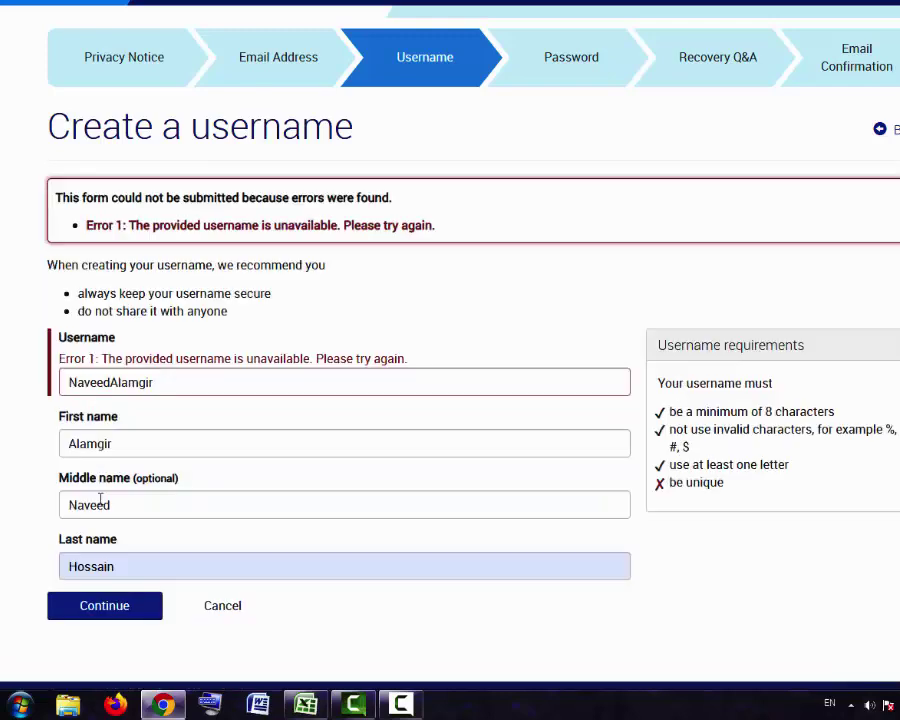
# Append 01 to the rejected username to make it unique and resubmit
pyautogui.click(158, 382)
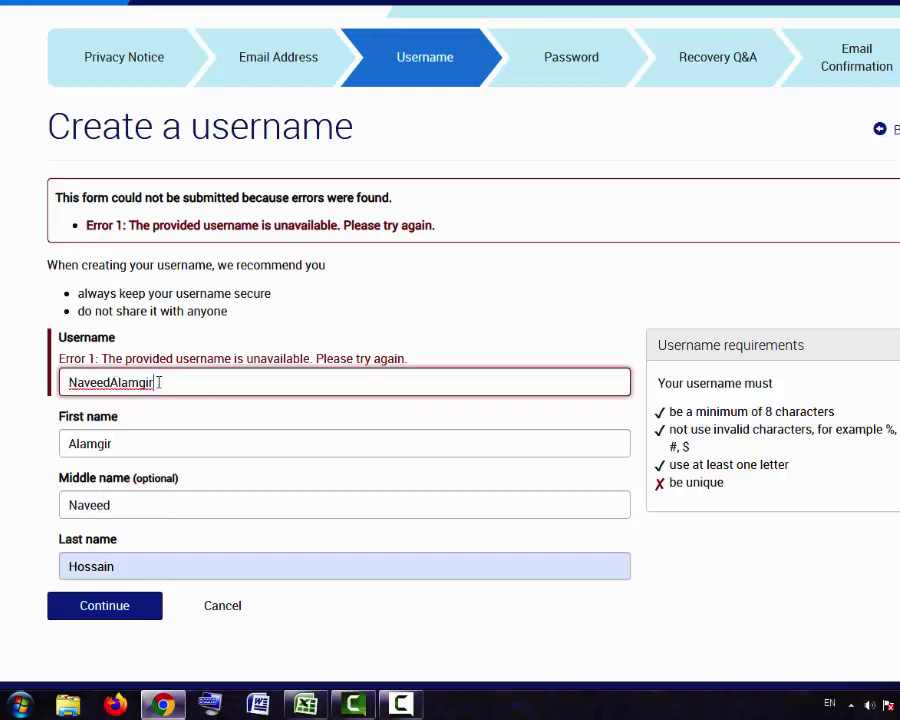
pyautogui.write('01')
pyautogui.scroll(-3, 145, 452)
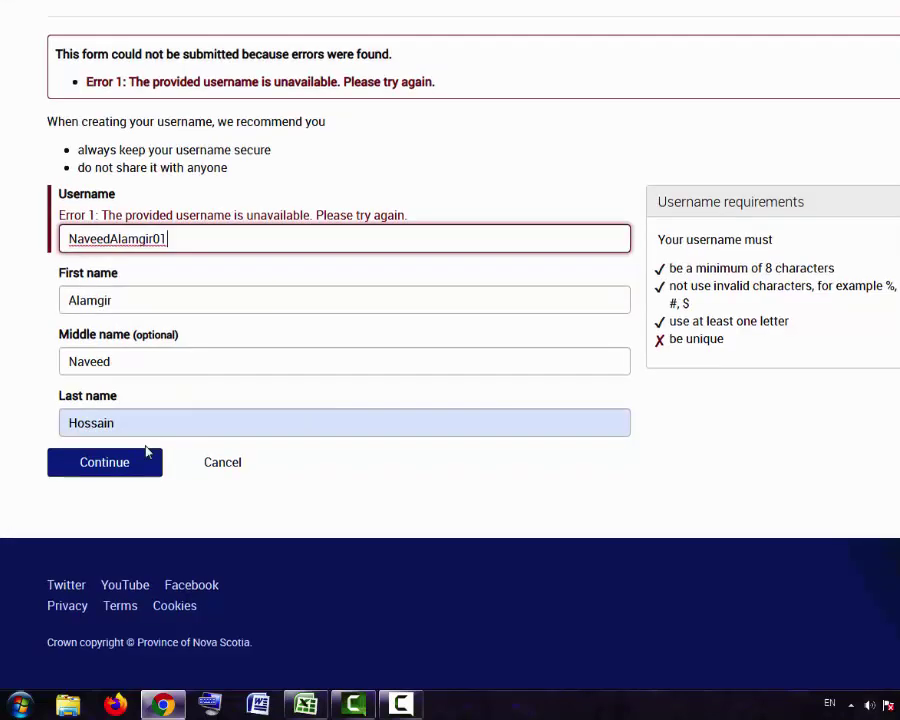
pyautogui.click(145, 455)
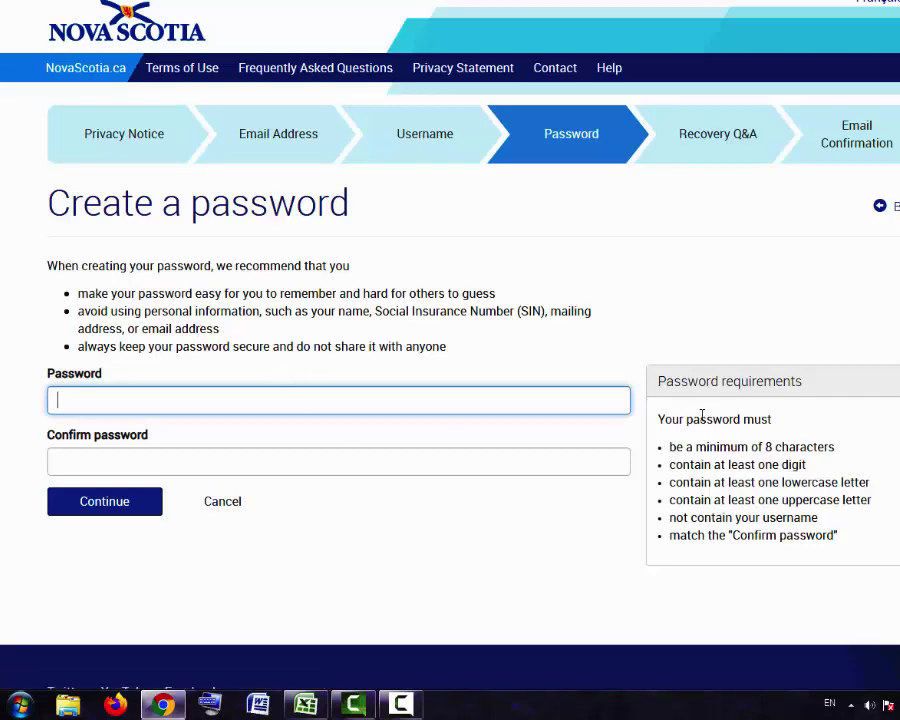
# Enter and confirm a password that meets all six listed requirements, then continue
pyautogui.moveTo(658, 419); pyautogui.dragTo(784, 426)
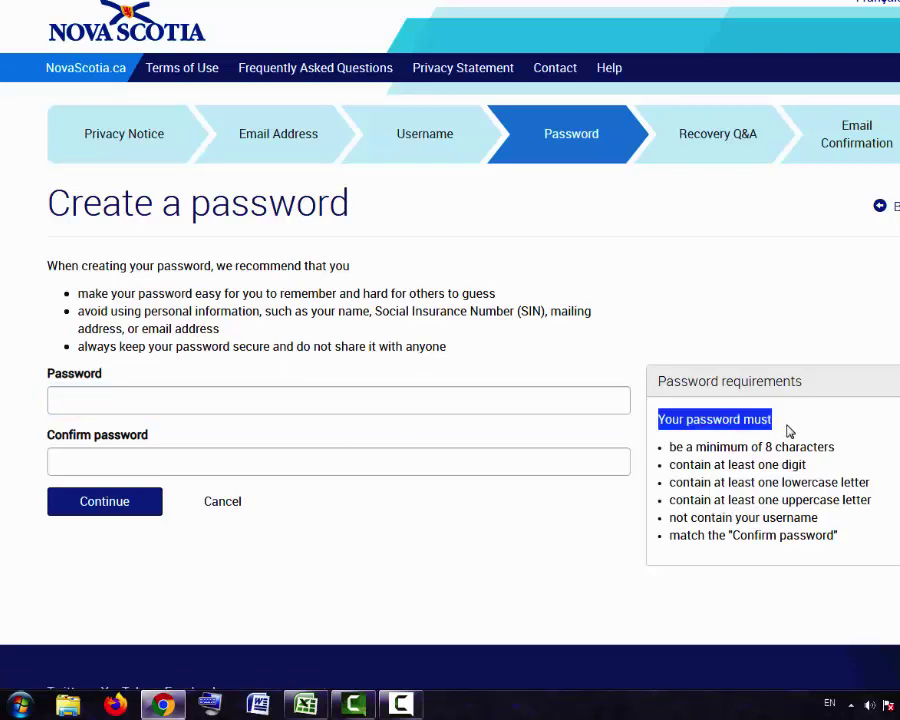
pyautogui.moveTo(667, 447); pyautogui.dragTo(879, 552)
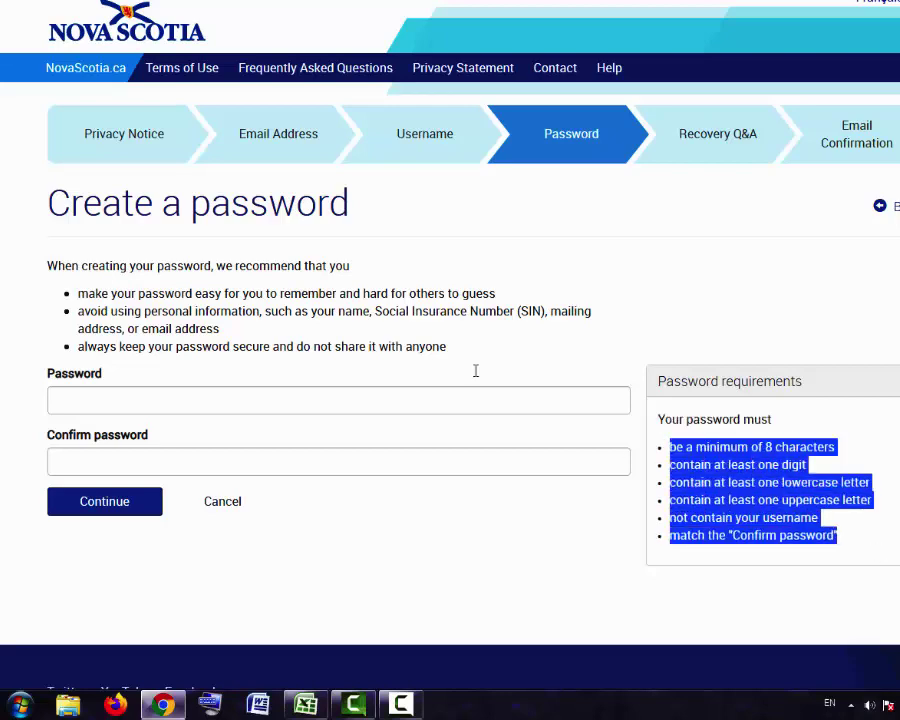
pyautogui.click(177, 398)
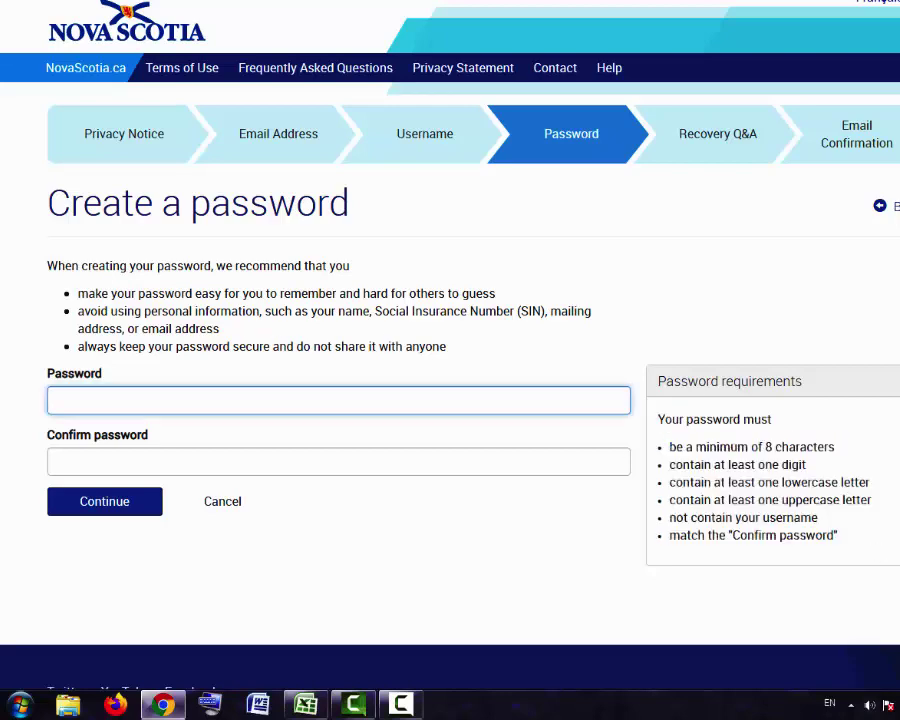
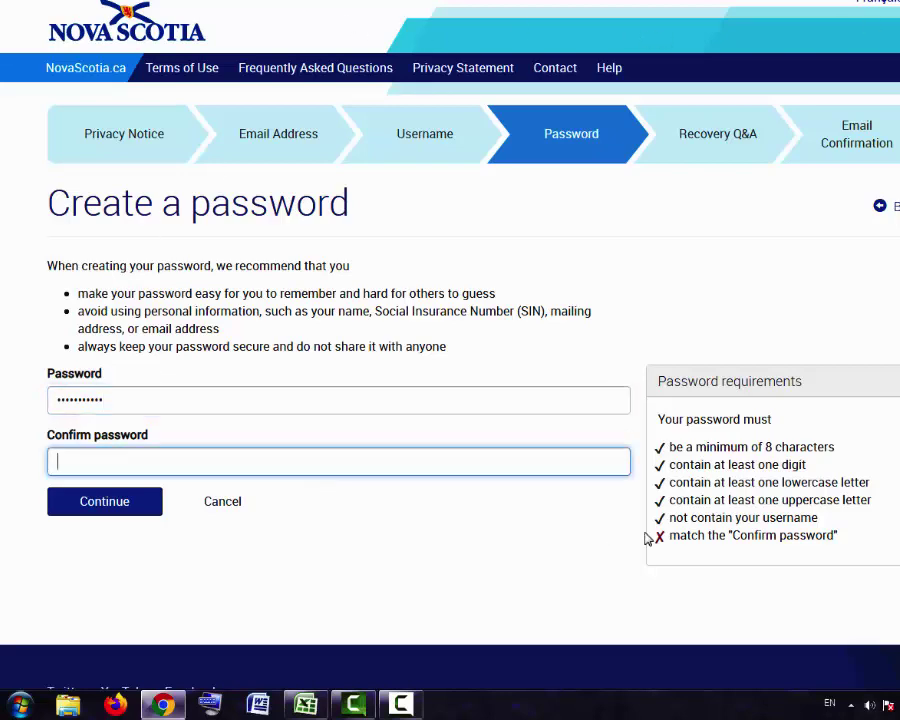
pyautogui.moveTo(840, 536); pyautogui.dragTo(655, 538)
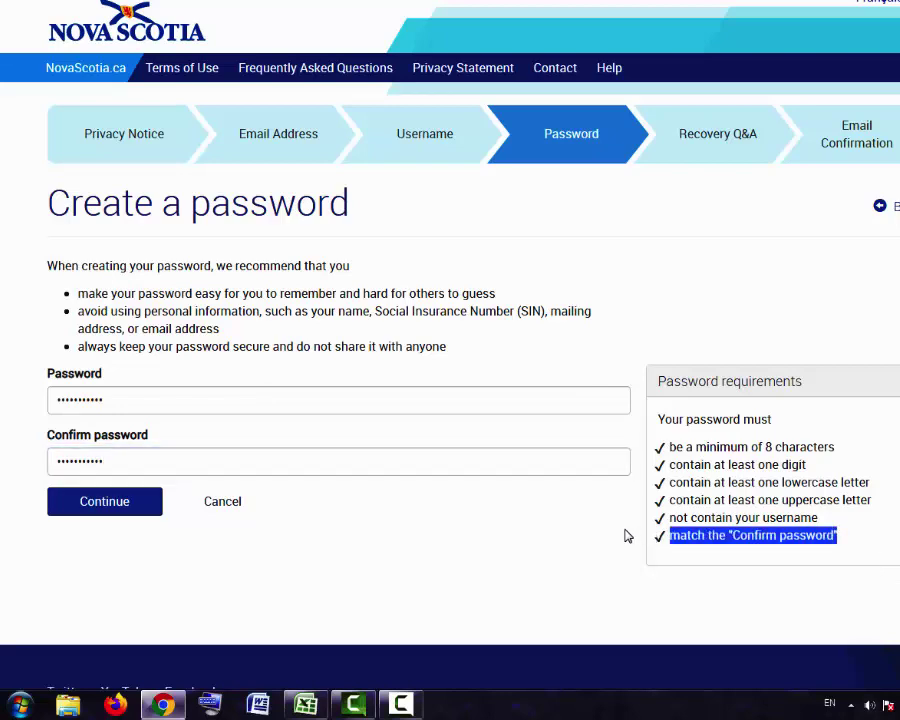
pyautogui.click(132, 503)
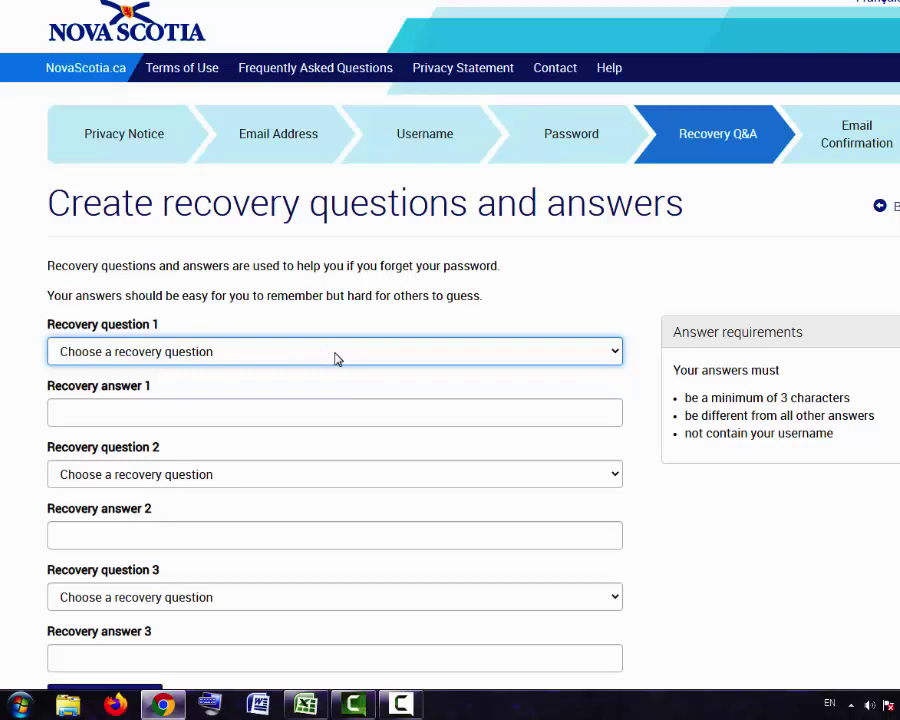
# Choose the childhood nickname recovery question and enter its answer
pyautogui.click(447, 355)
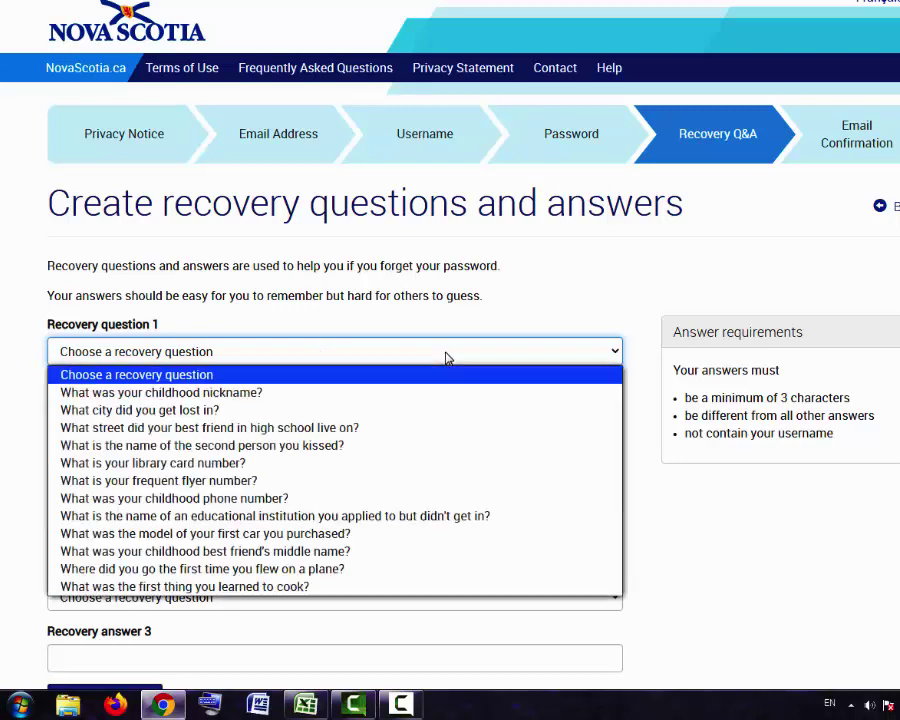
pyautogui.click(193, 392)
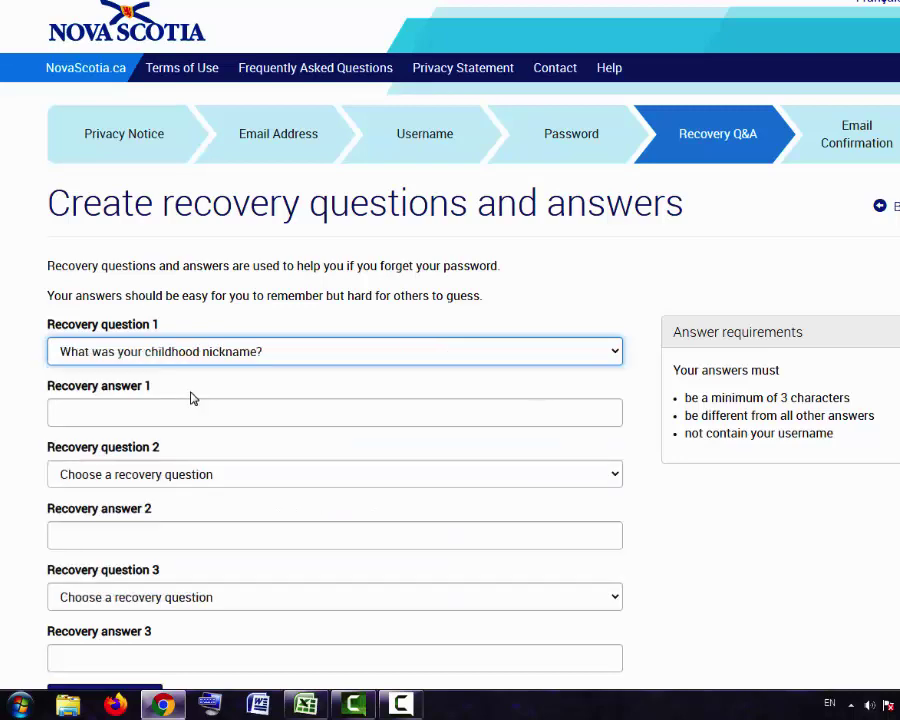
pyautogui.click(158, 421)
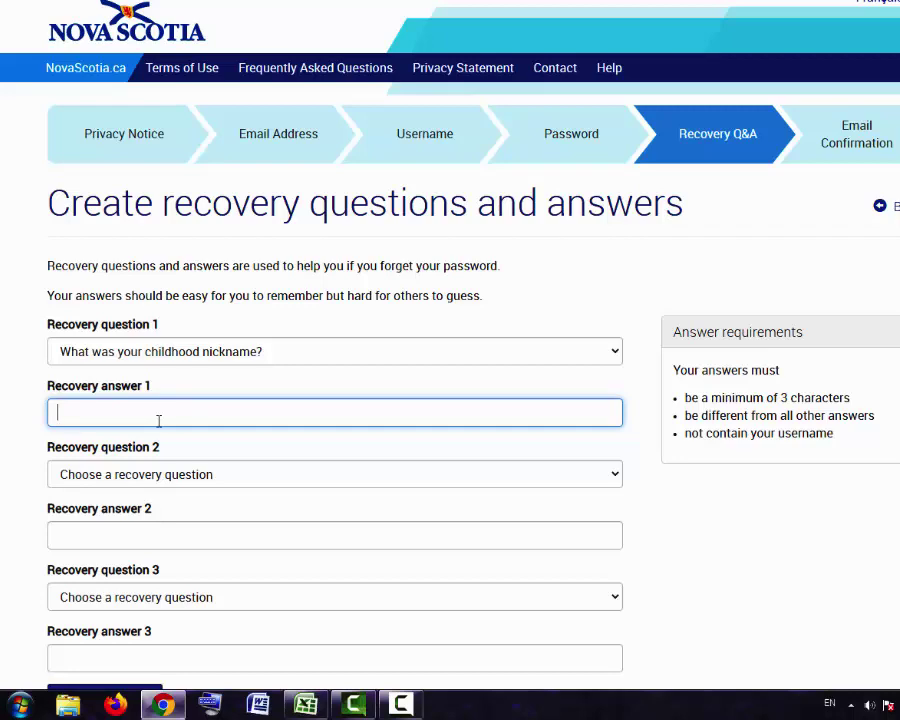
# Choose the childhood phone number recovery question and enter the phone number as its answer
pyautogui.click(288, 474)
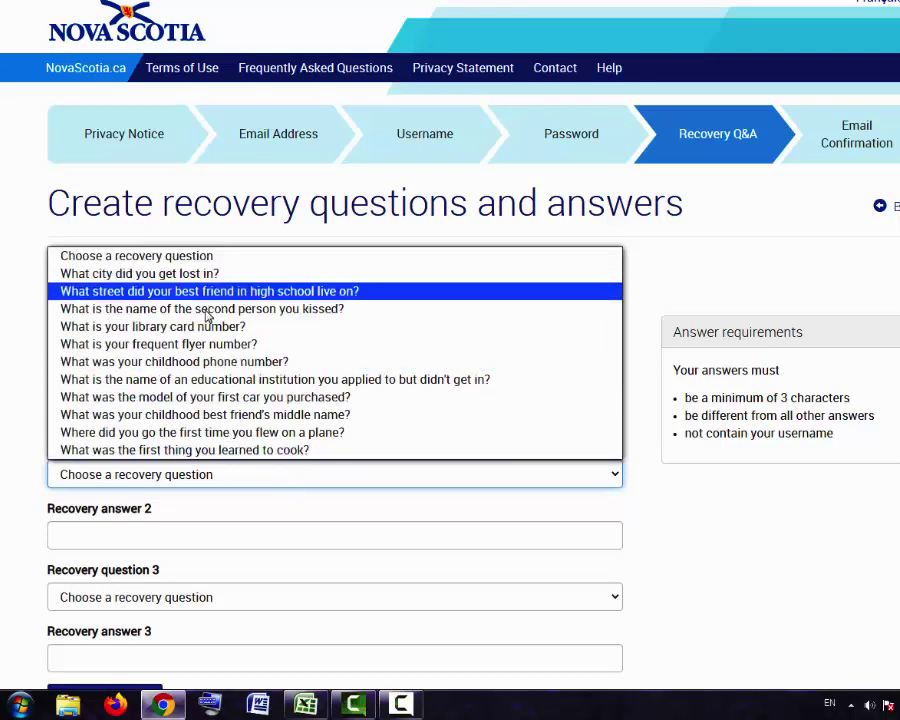
pyautogui.click(233, 362)
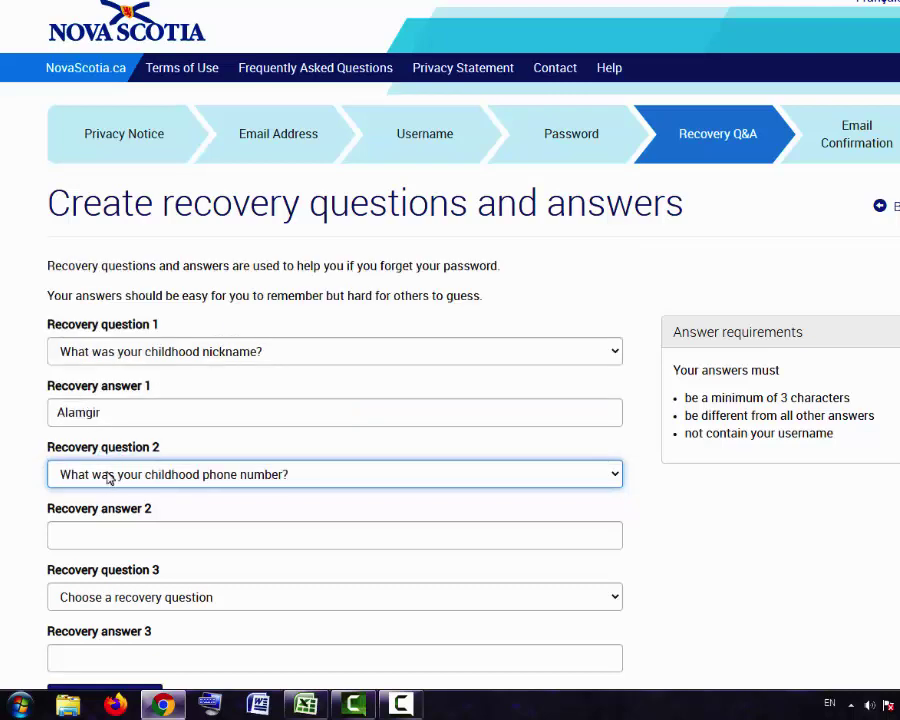
pyautogui.click(105, 478)
pyautogui.click(185, 530)
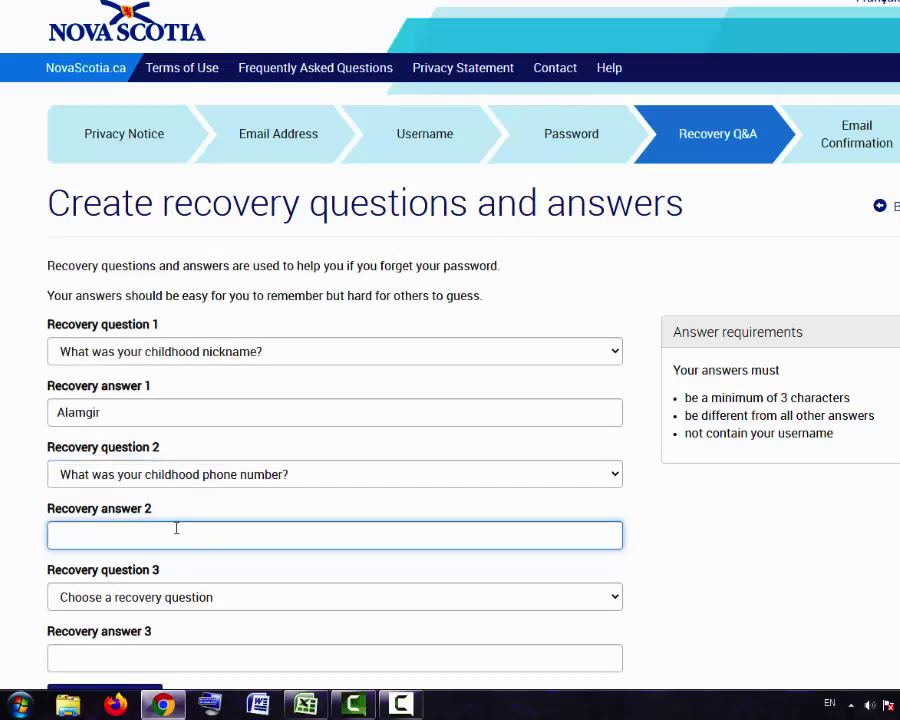
# Choose the best friend's high school street question and enter its answer
pyautogui.scroll(-2, 289, 548)
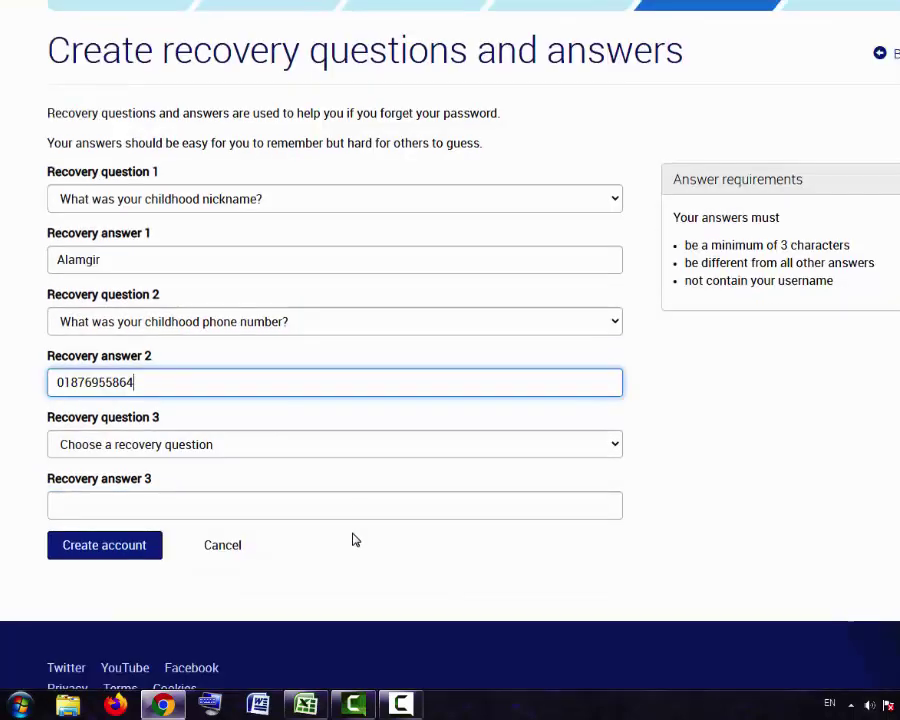
pyautogui.click(314, 446)
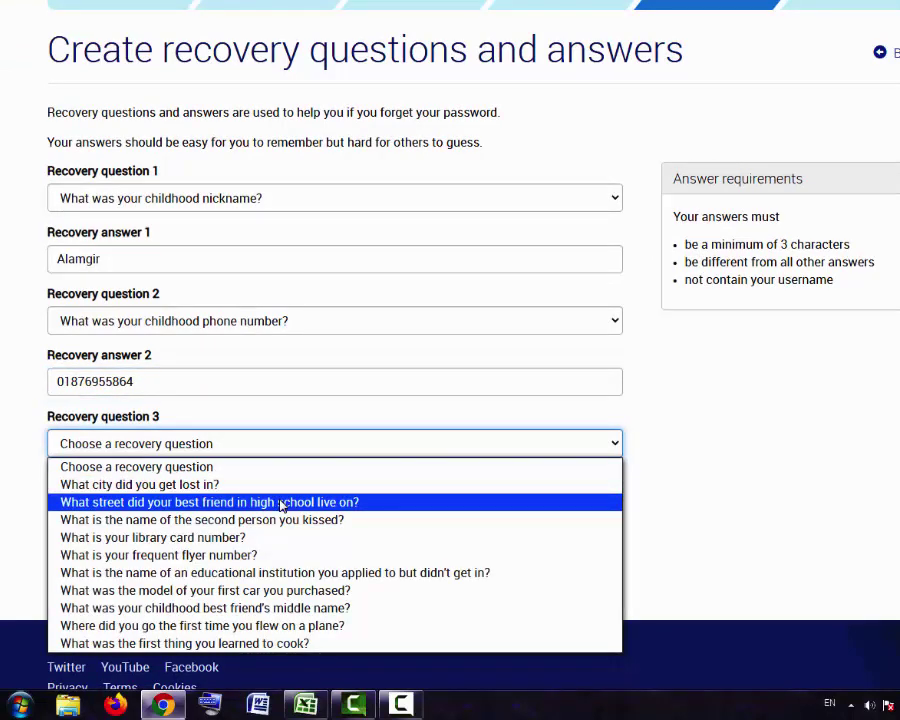
pyautogui.click(282, 503)
pyautogui.click(155, 503)
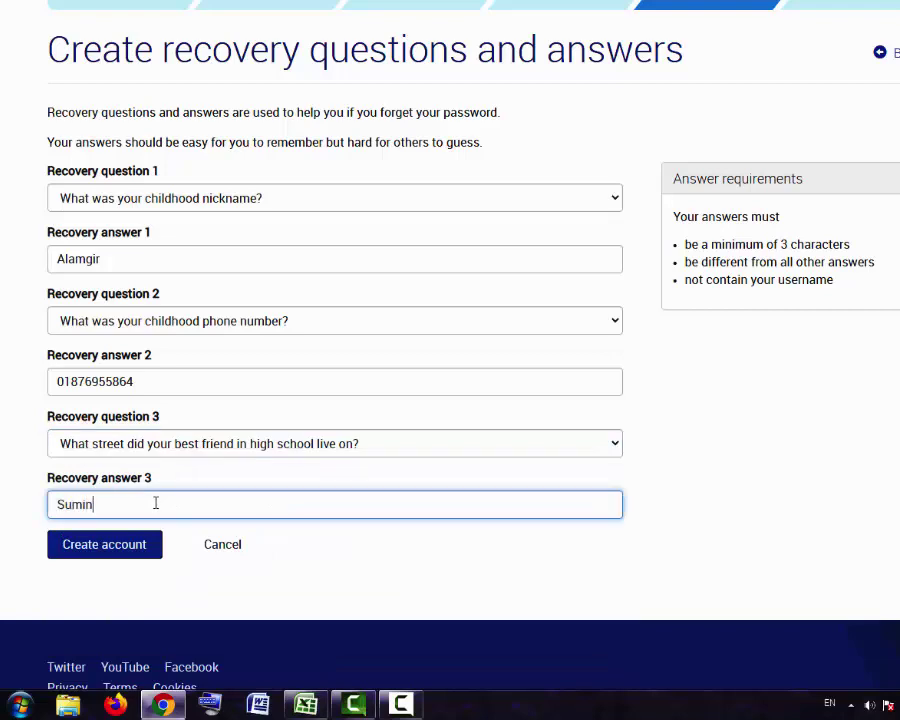
# Create the account, then continue from Account created to the Email confirmation page
pyautogui.click(124, 548)
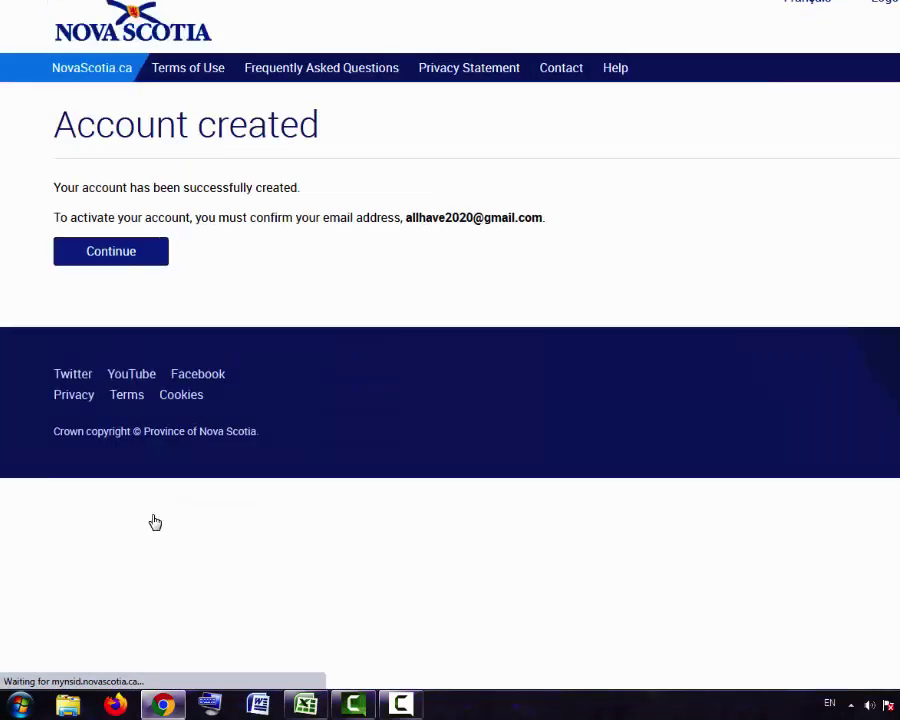
pyautogui.tripleClick(218, 137)
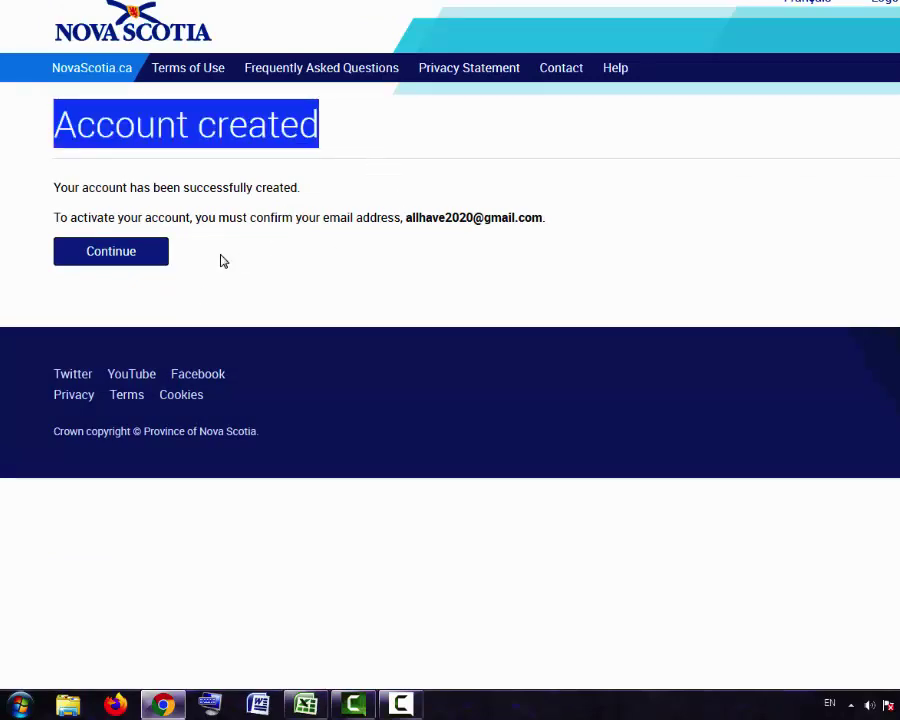
pyautogui.click(124, 256)
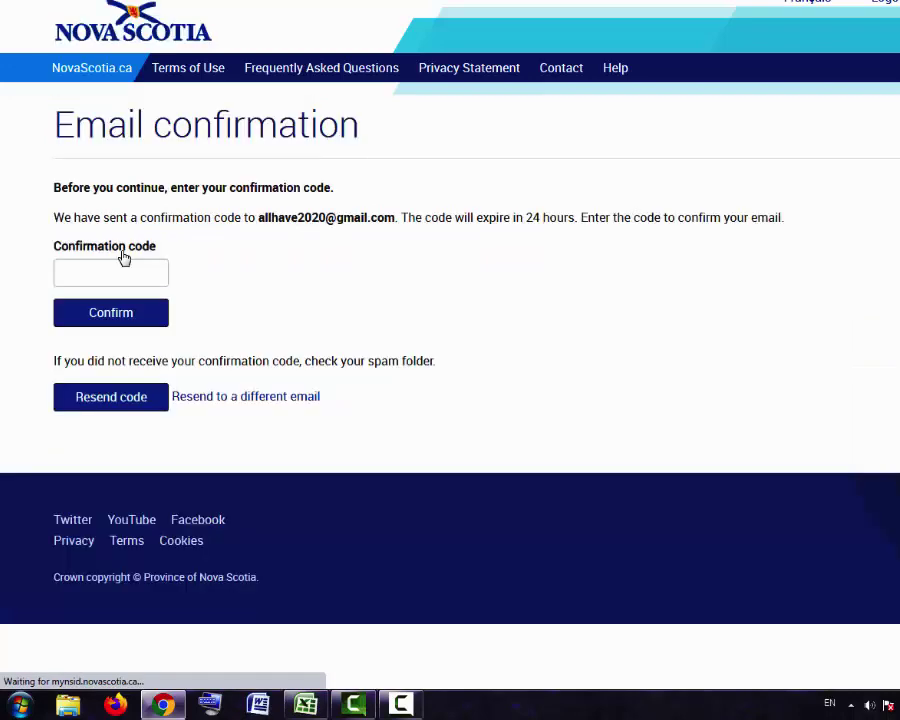
pyautogui.click(107, 255)
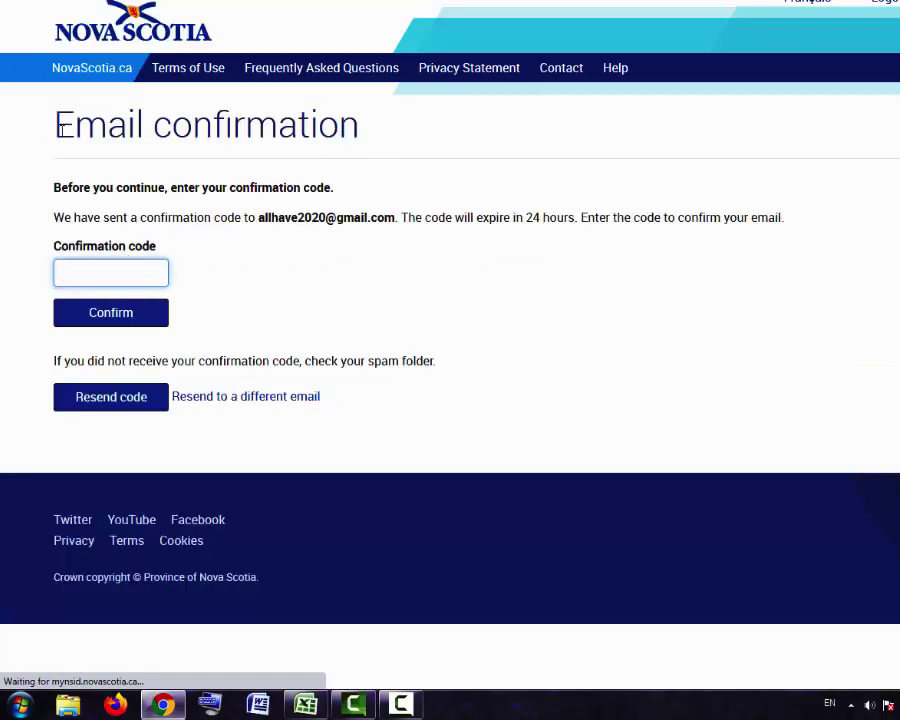
pyautogui.moveTo(40, 133); pyautogui.dragTo(366, 193)
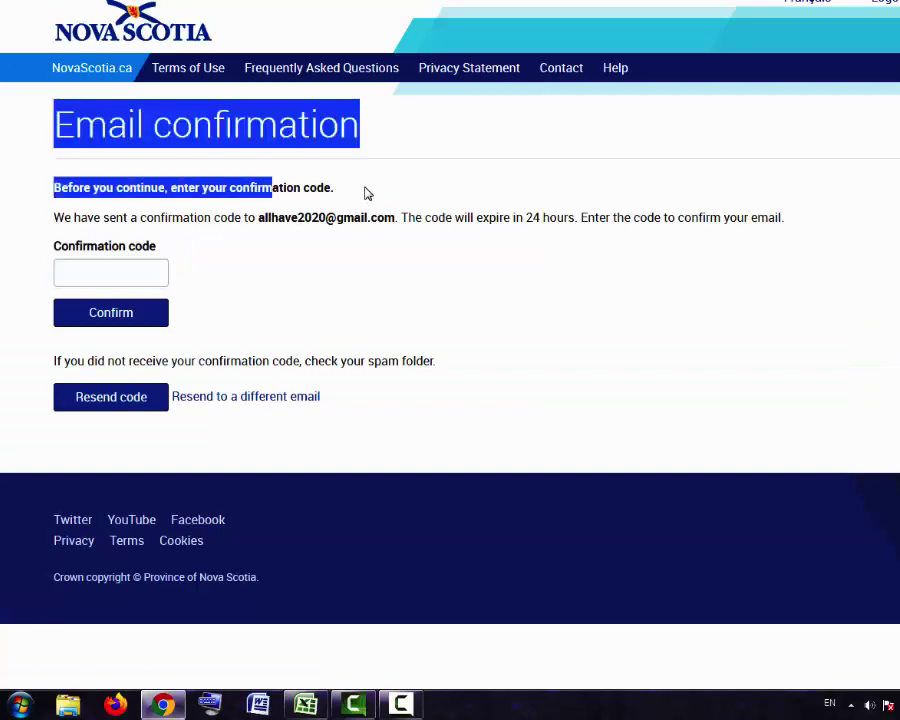
pyautogui.click(275, 222)
pyautogui.moveTo(259, 217); pyautogui.dragTo(400, 222)
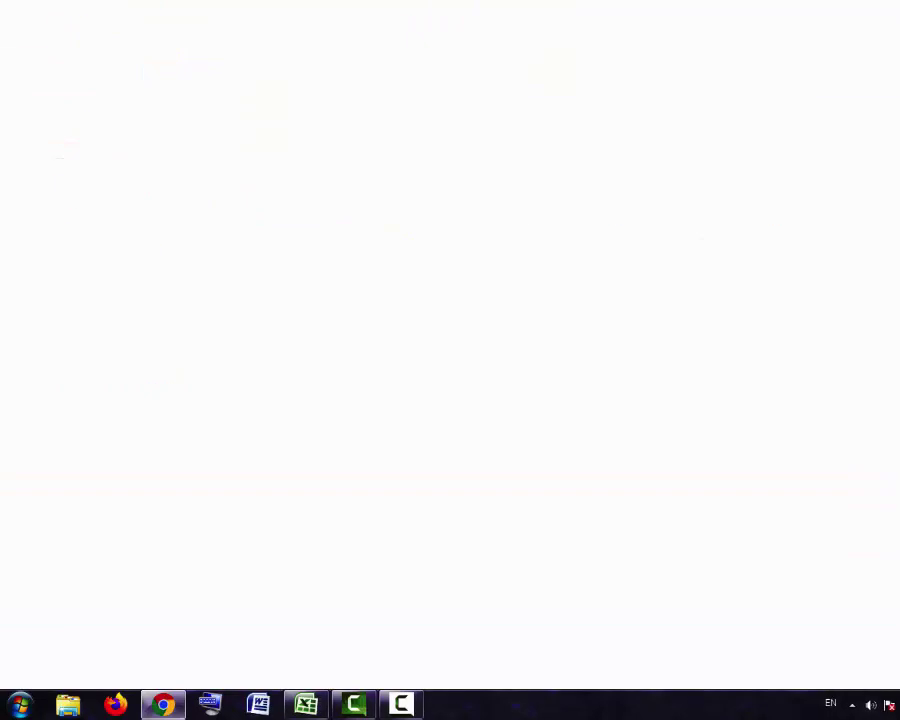
# Open the 'Please verify your email' message from Government of Nova Scotia and copy the confirmation code
pyautogui.scroll(-2, 624, 406)
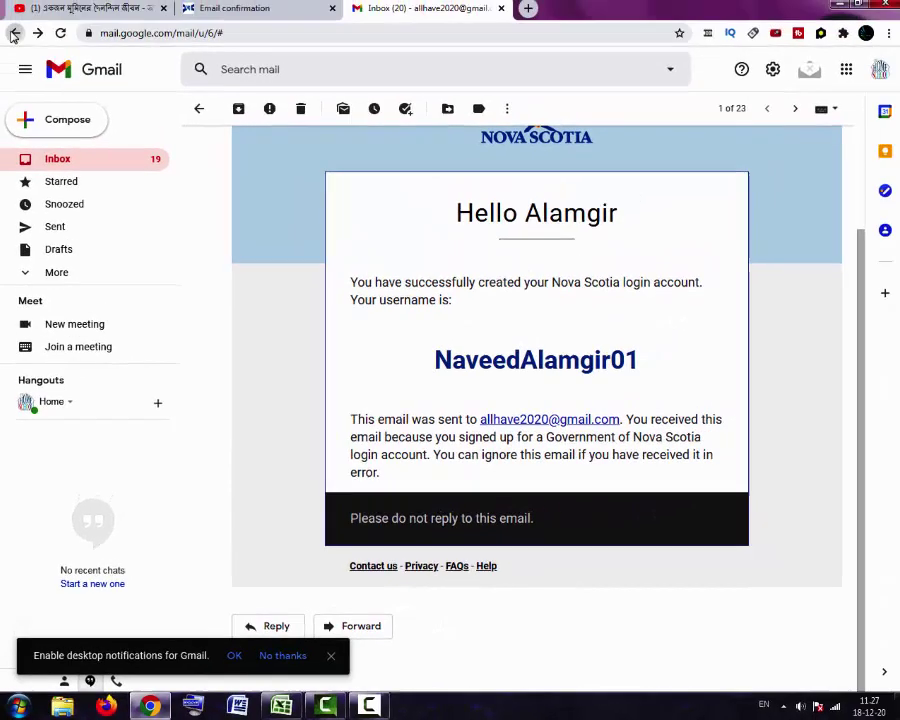
pyautogui.click(12, 36)
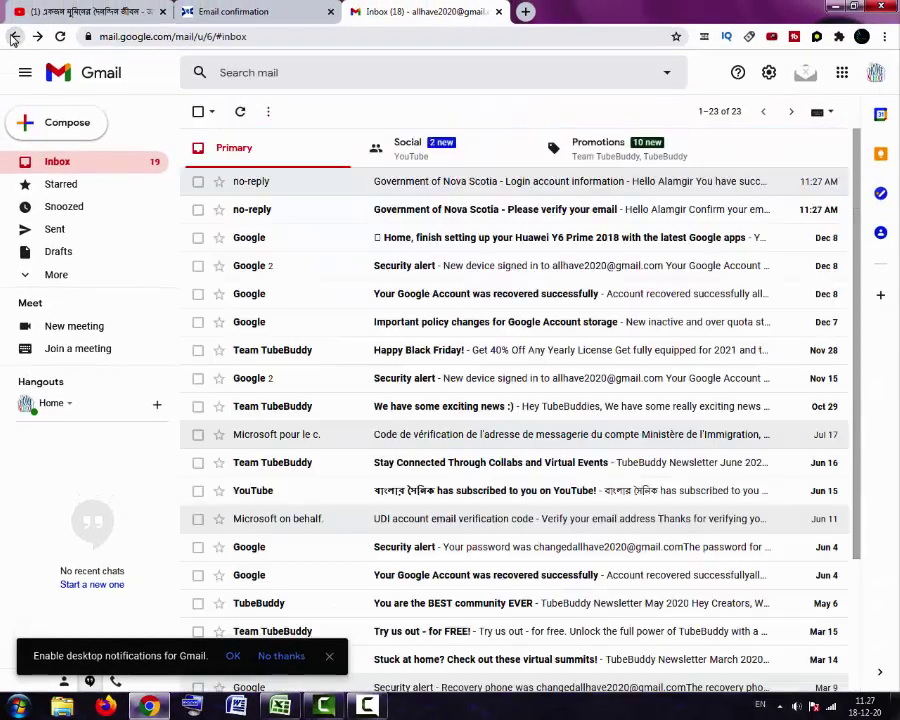
pyautogui.click(428, 213)
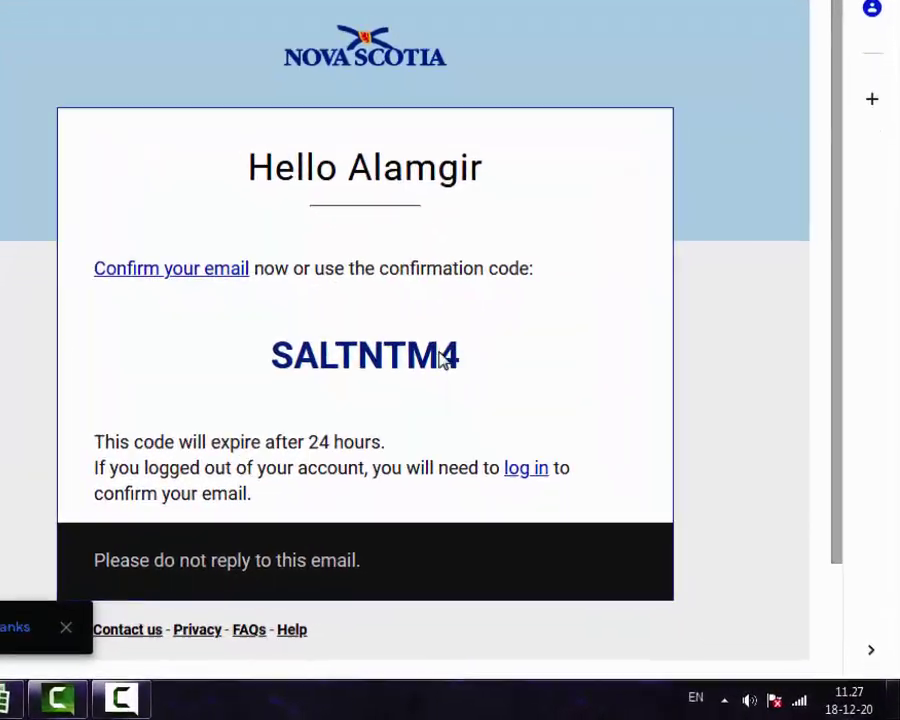
pyautogui.moveTo(456, 358); pyautogui.dragTo(267, 358)
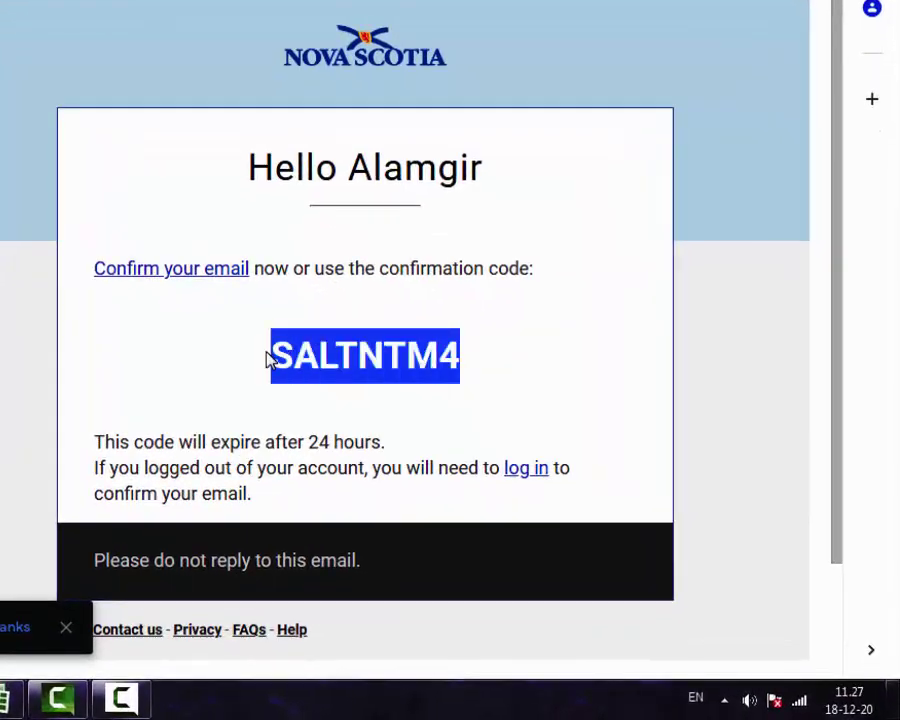
pyautogui.click(268, 358)
pyautogui.doubleClick(370, 352)
pyautogui.hotkey('ctrl', 'c')
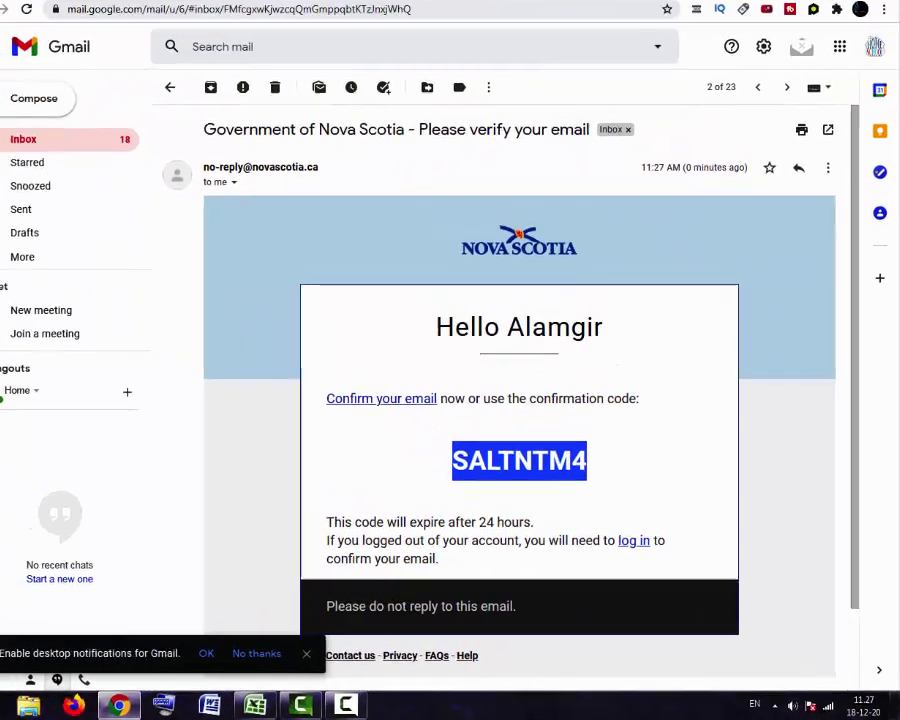
pyautogui.click(235, 11)
# Paste the copied code into Confirmation code and confirm it to reach the Thank You page
pyautogui.click(75, 303)
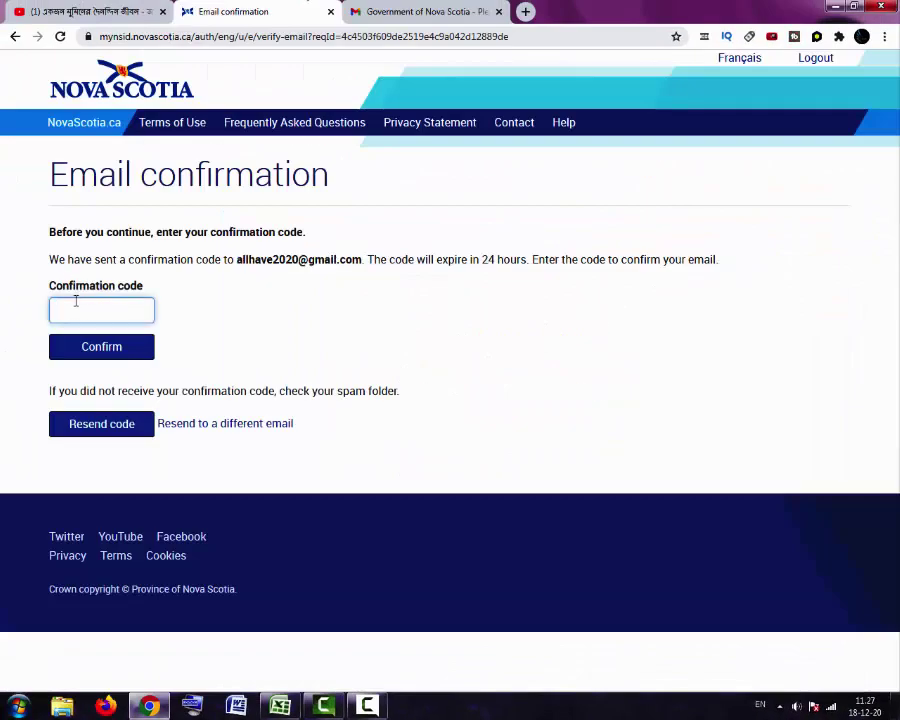
pyautogui.hotkey('ctrl', 'v')
pyautogui.click(112, 350)
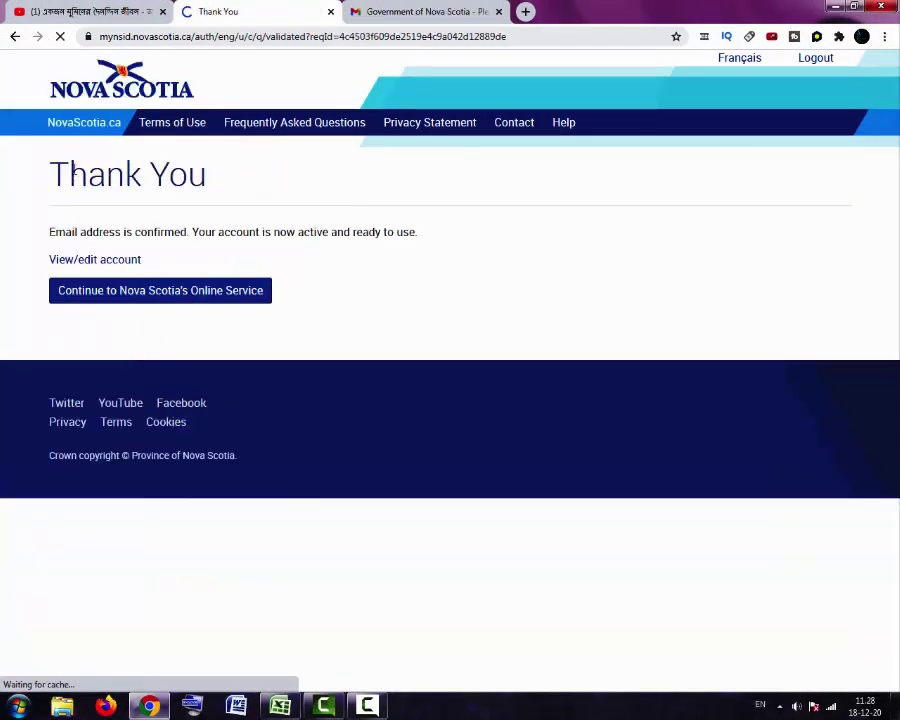
pyautogui.moveTo(45, 177); pyautogui.dragTo(297, 182)
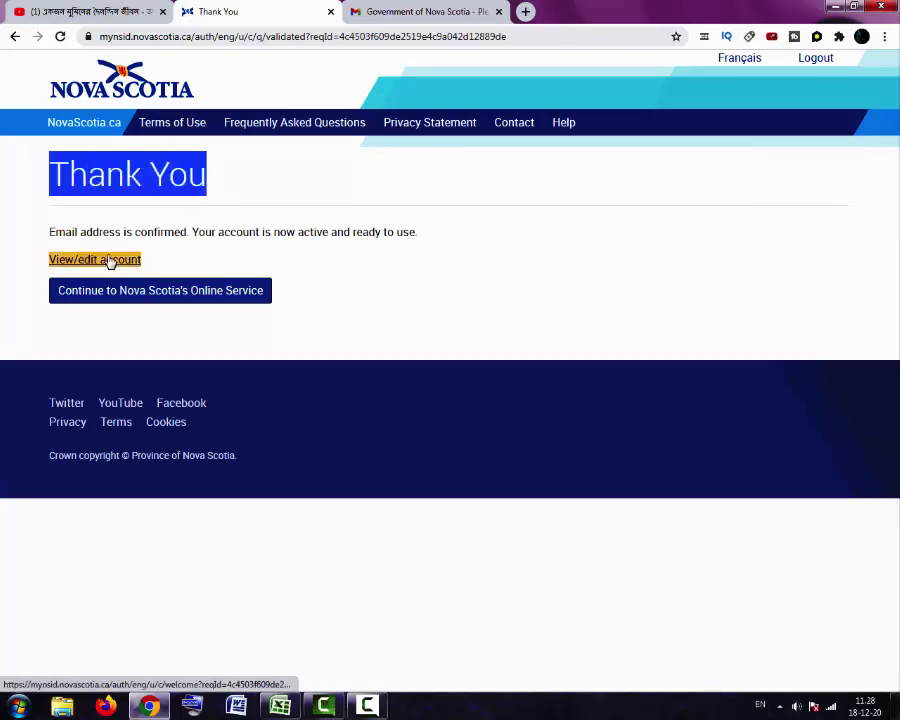
pyautogui.click(109, 260)
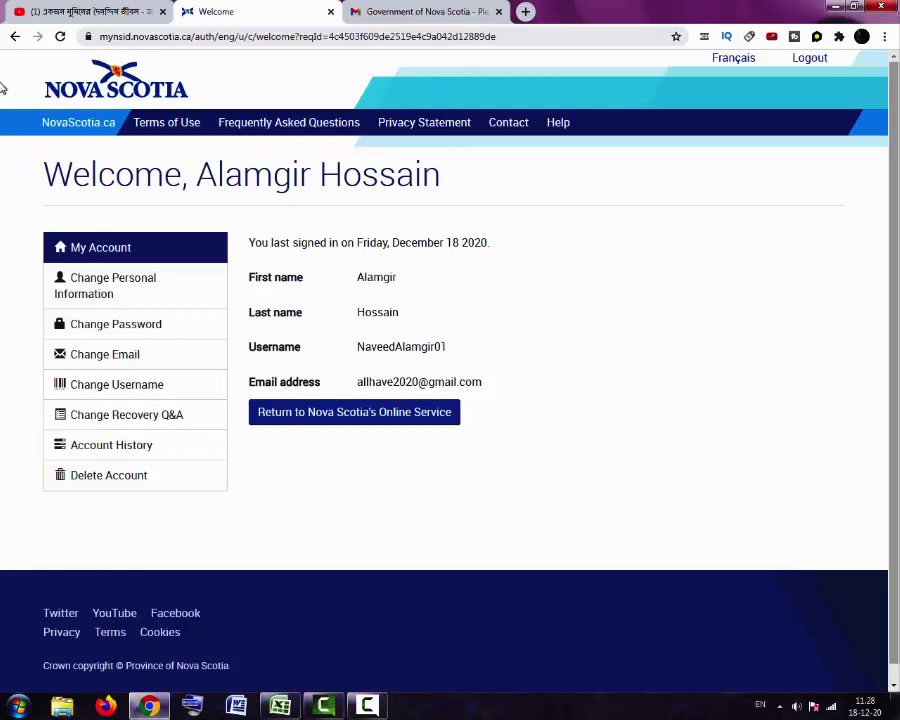
pyautogui.click(14, 37)
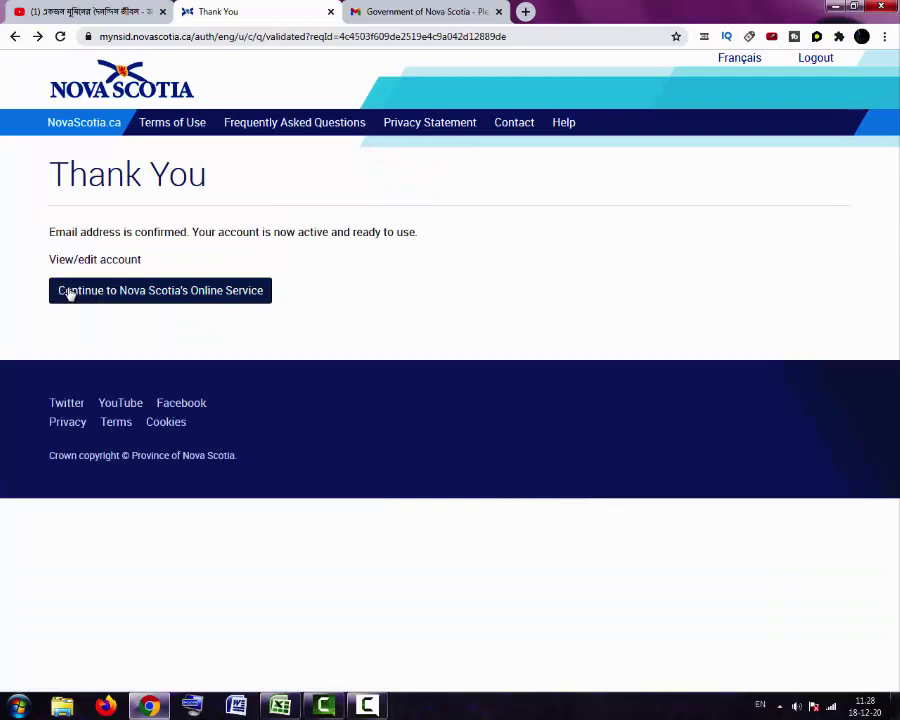
# Accept the terms of use and feedback-contact consent, then save the service settings
pyautogui.click(158, 292)
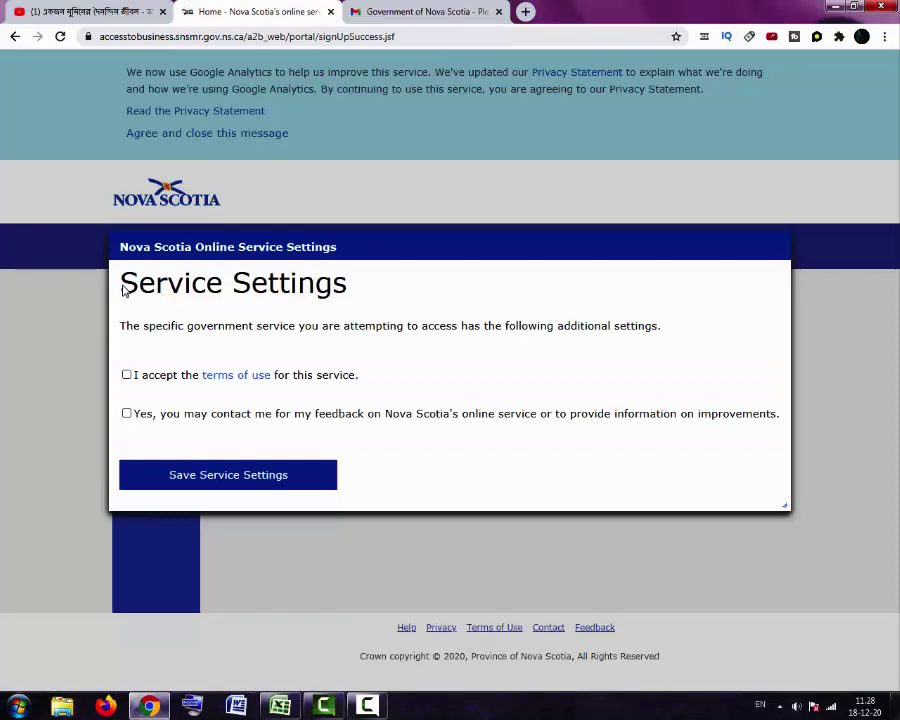
pyautogui.moveTo(122, 288); pyautogui.dragTo(378, 300)
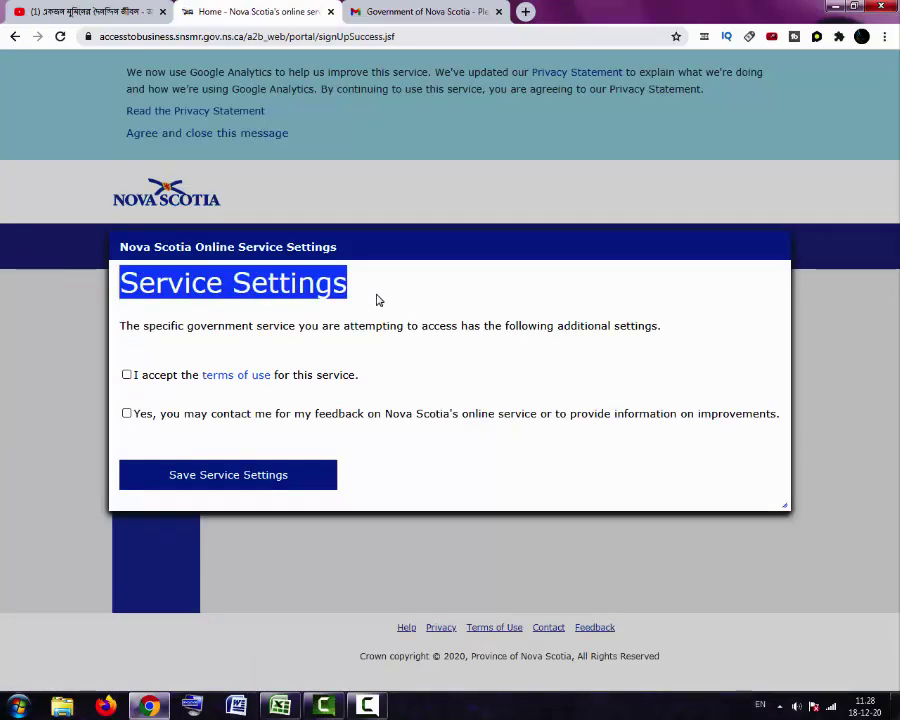
pyautogui.click(127, 375)
pyautogui.click(126, 414)
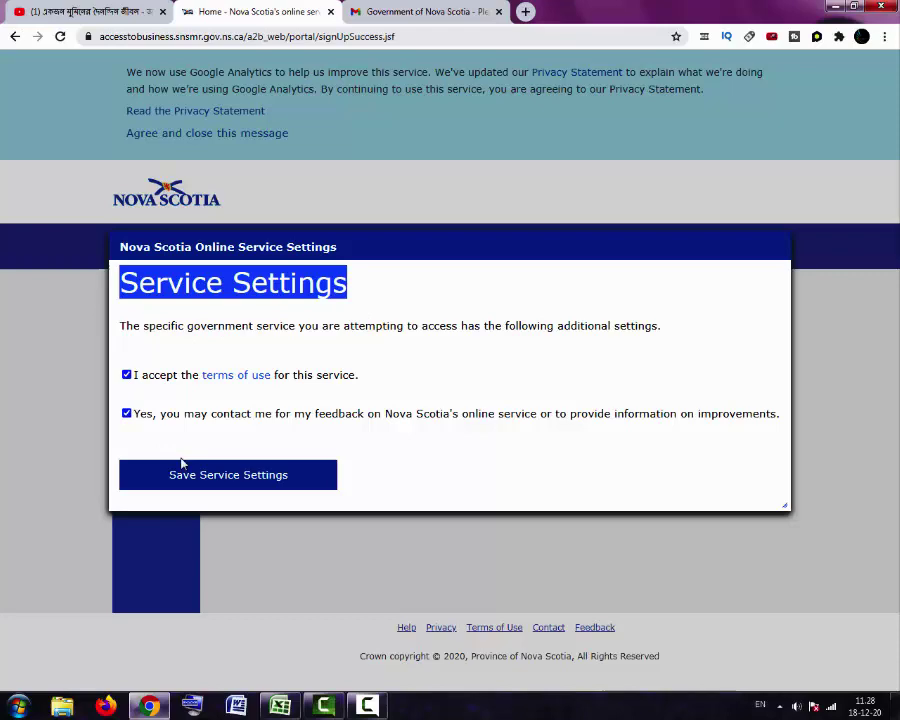
pyautogui.click(247, 478)
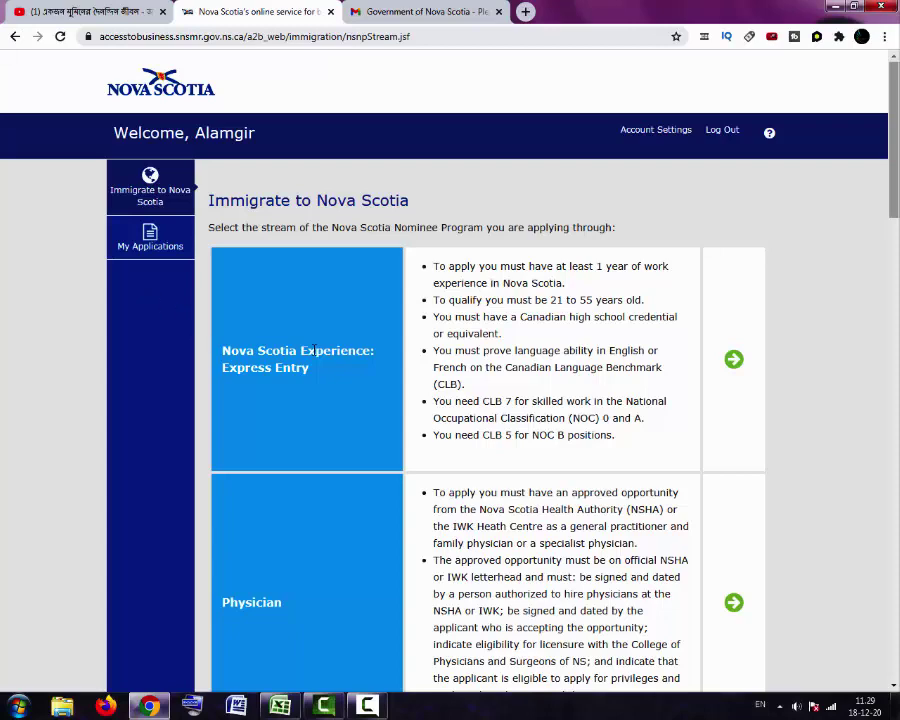
pyautogui.scroll(-2, 313, 350)
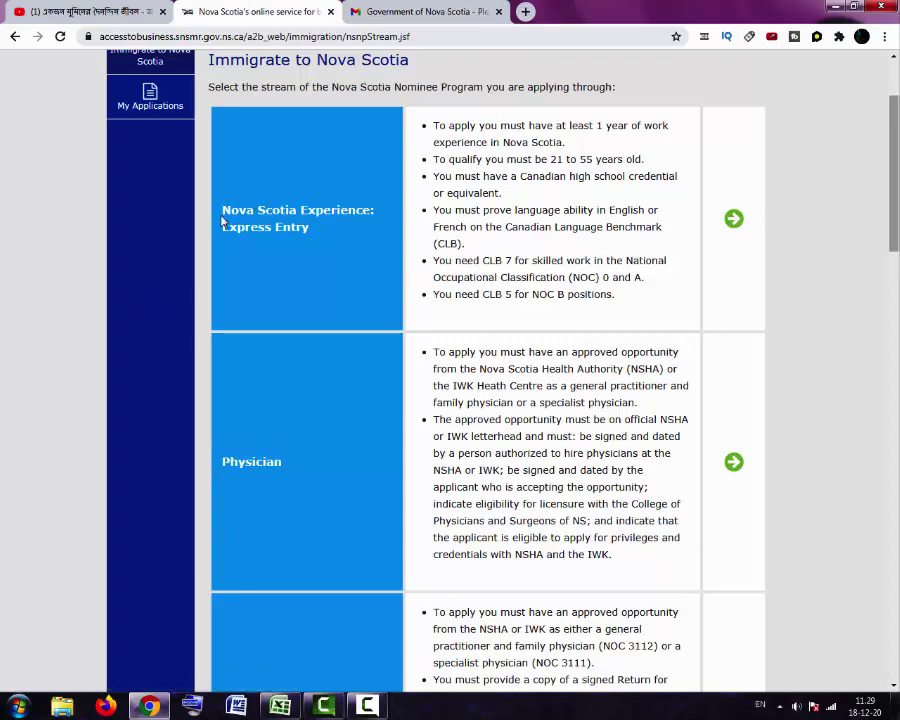
pyautogui.moveTo(222, 210); pyautogui.dragTo(334, 236)
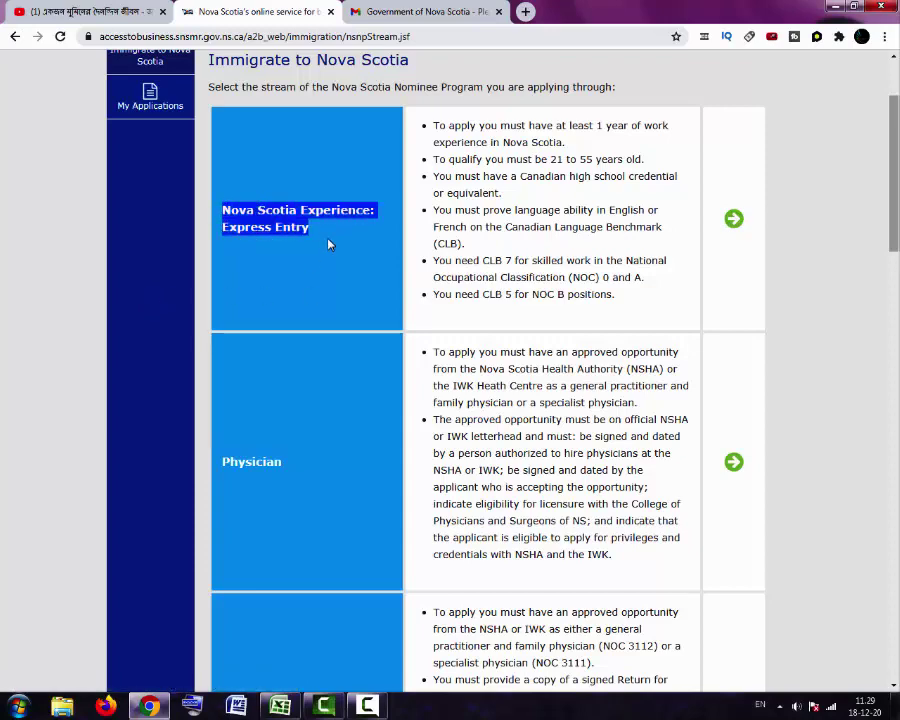
pyautogui.scroll(-2, 277, 295)
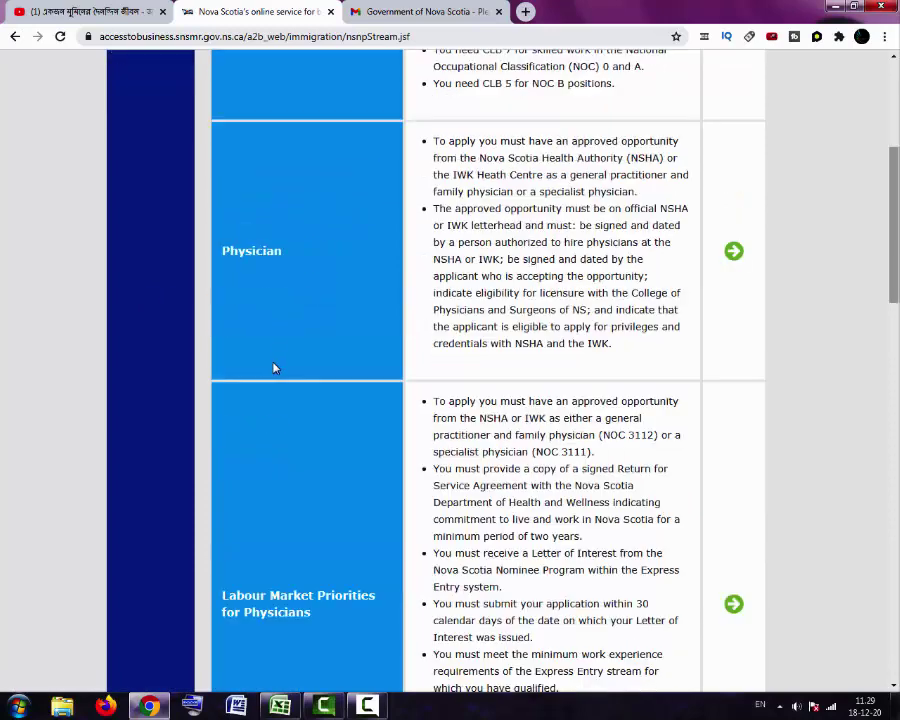
pyautogui.scroll(-2, 283, 305)
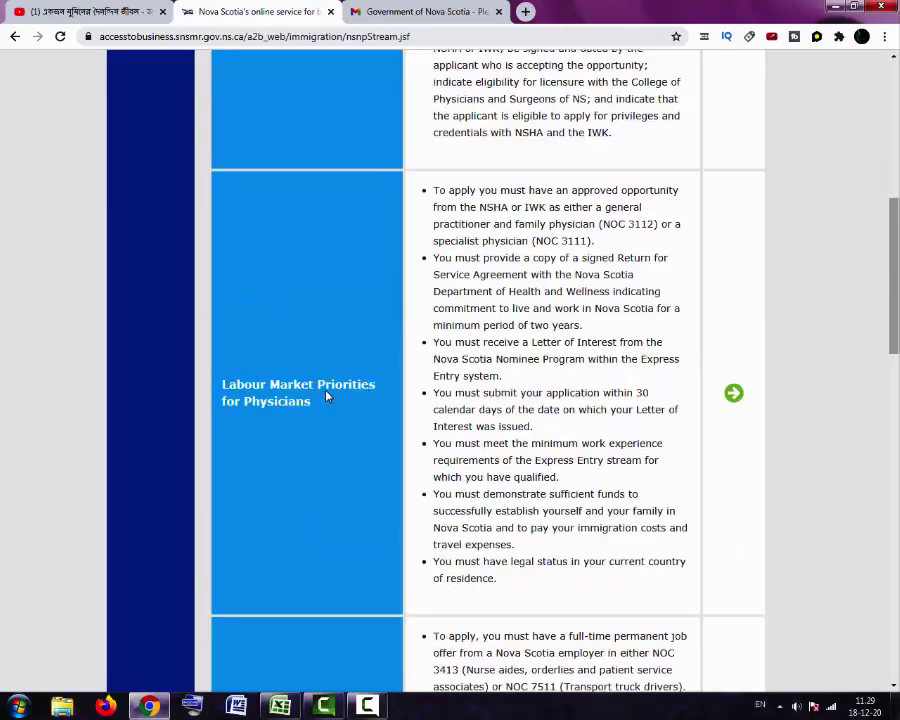
pyautogui.scroll(-4, 311, 428)
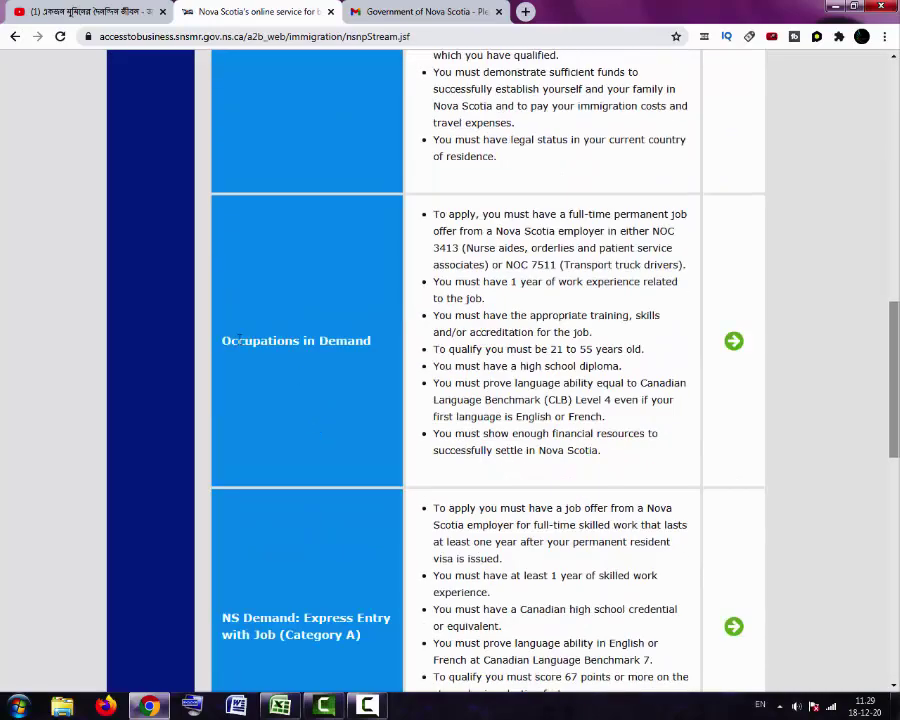
pyautogui.scroll(-2, 351, 364)
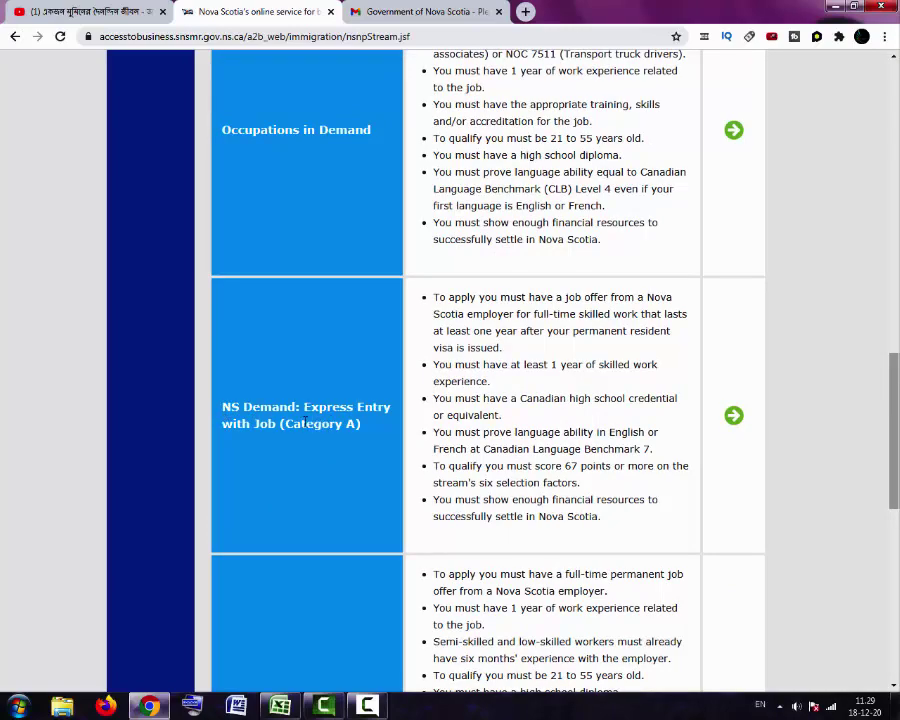
pyautogui.scroll(-3, 307, 425)
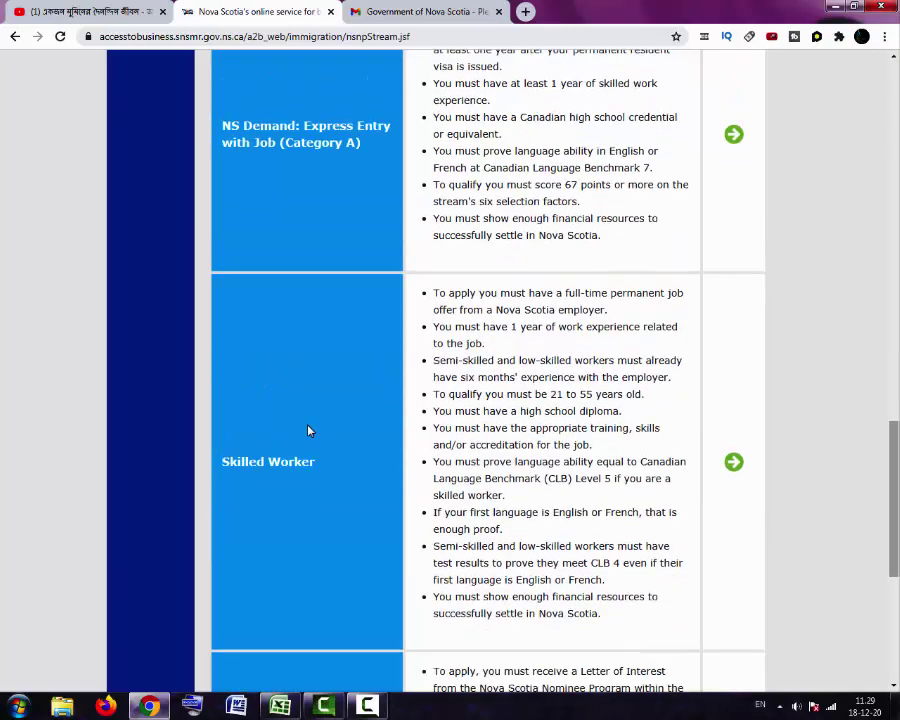
pyautogui.scroll(-5, 281, 410)
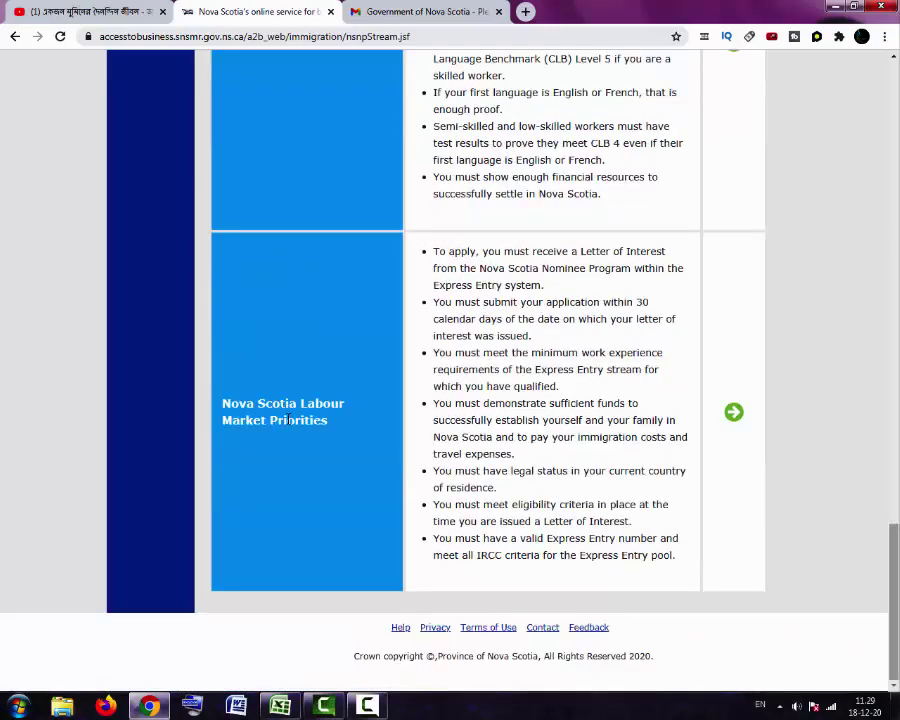
pyautogui.scroll(15, 285, 418)
pyautogui.tripleClick(282, 420)
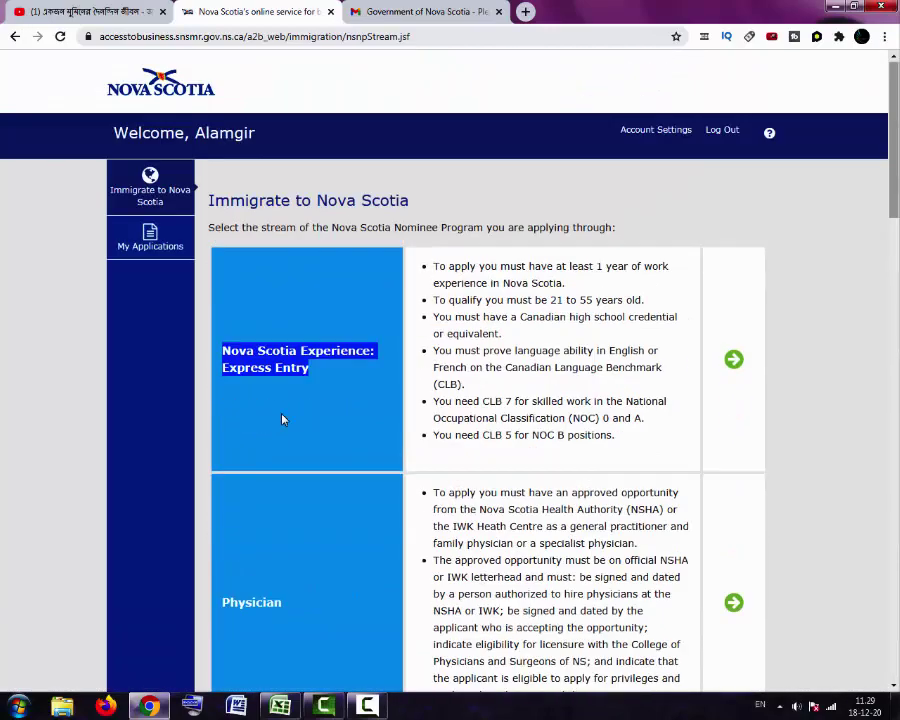
pyautogui.click(153, 313)
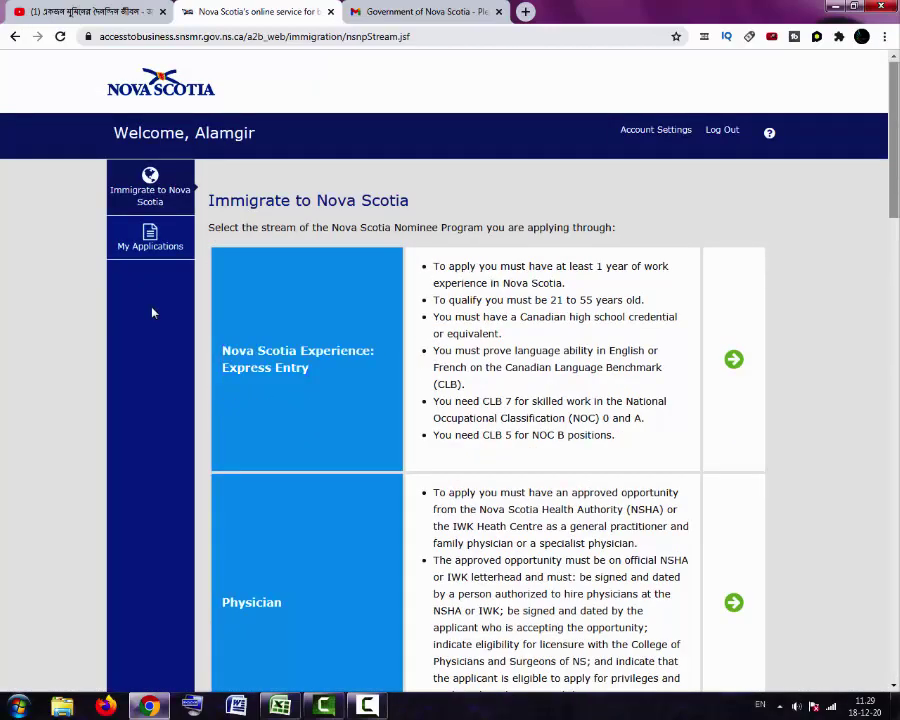